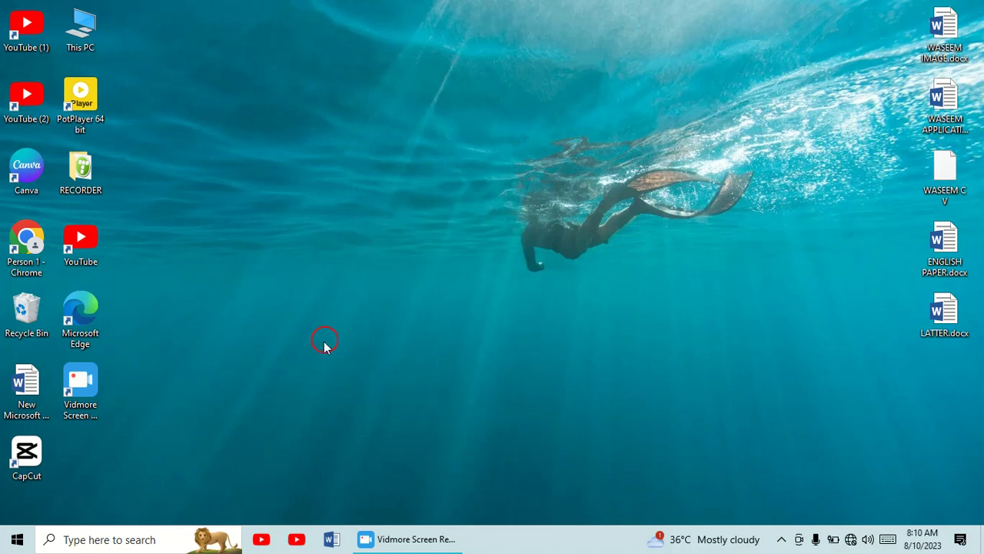
# Open the New Microsoft Word Document from the desktop and start inserting a chart on its blank page
pyautogui.doubleClick(23, 401)
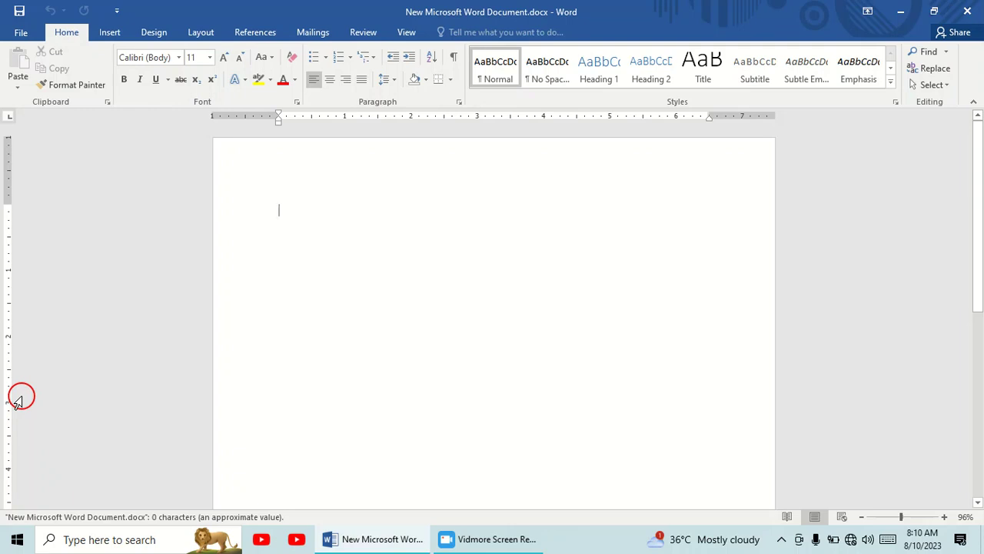
pyautogui.click(109, 33)
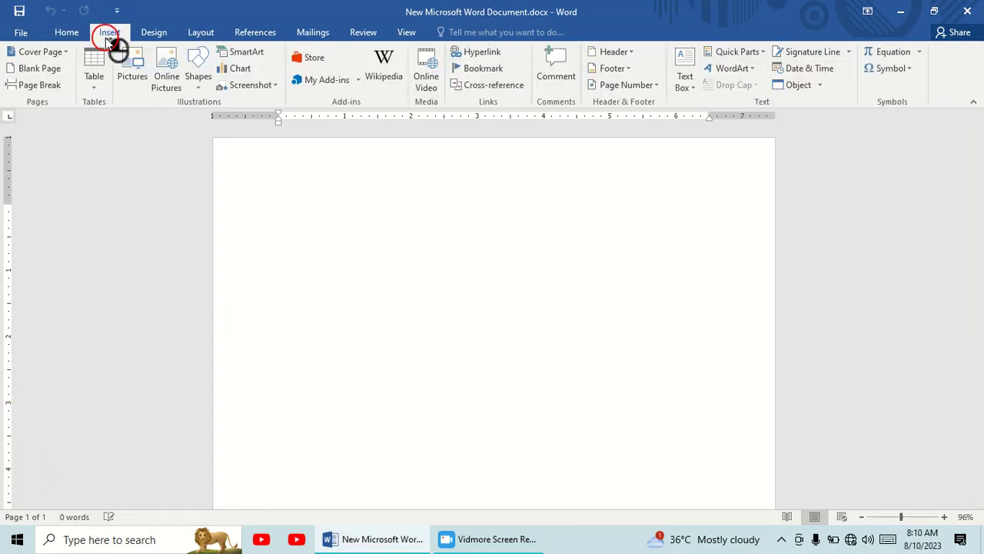
pyautogui.click(241, 70)
pyautogui.click(241, 69)
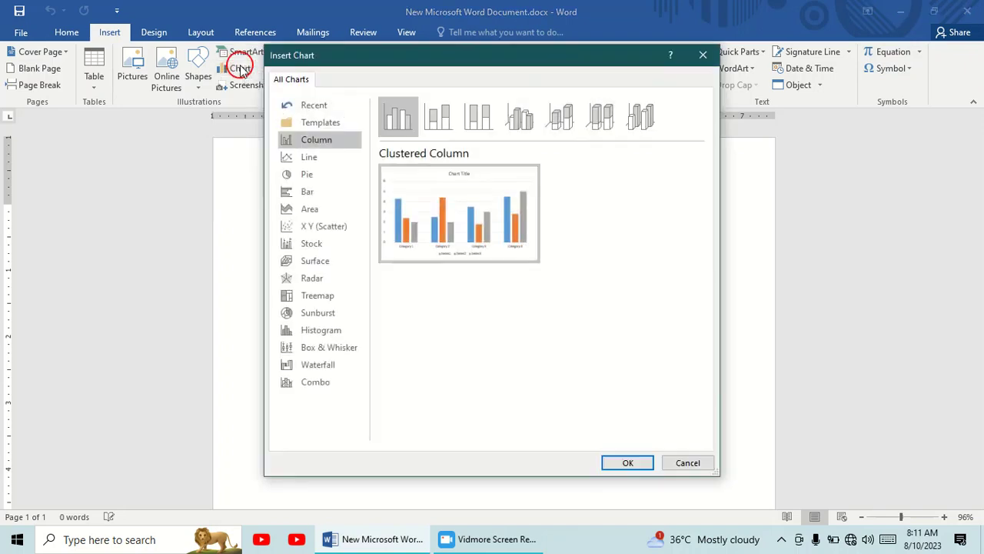
# Examine the available chart types and their previews, including Line, Area, Scatter, Surface, Treemap, Box & Whisker, Waterfall, Bar and Pie
pyautogui.moveTo(462, 231)
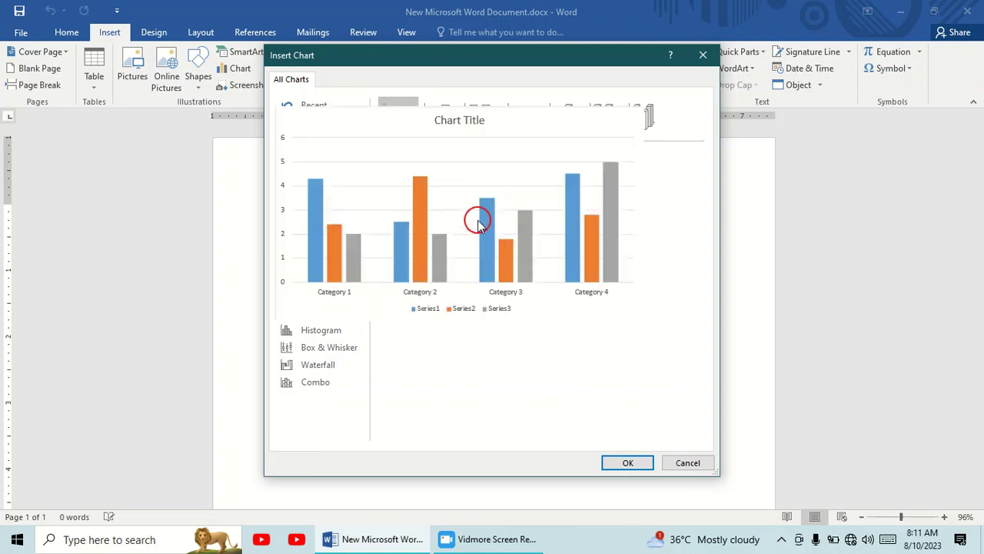
pyautogui.click(315, 156)
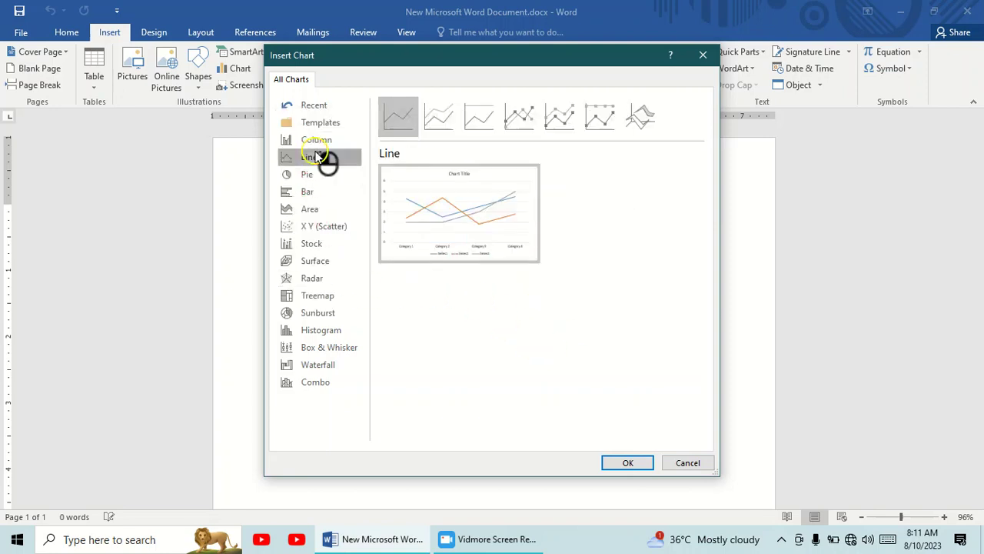
pyautogui.click(321, 208)
pyautogui.click(315, 227)
pyautogui.click(314, 261)
pyautogui.click(317, 295)
pyautogui.moveTo(433, 228)
pyautogui.click(302, 347)
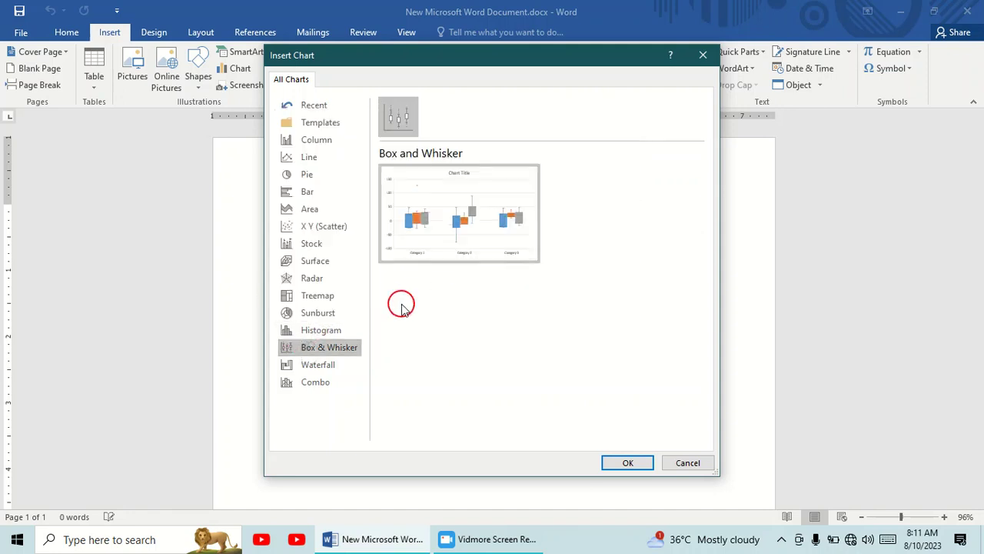
pyautogui.click(321, 364)
pyautogui.click(317, 260)
pyautogui.click(329, 227)
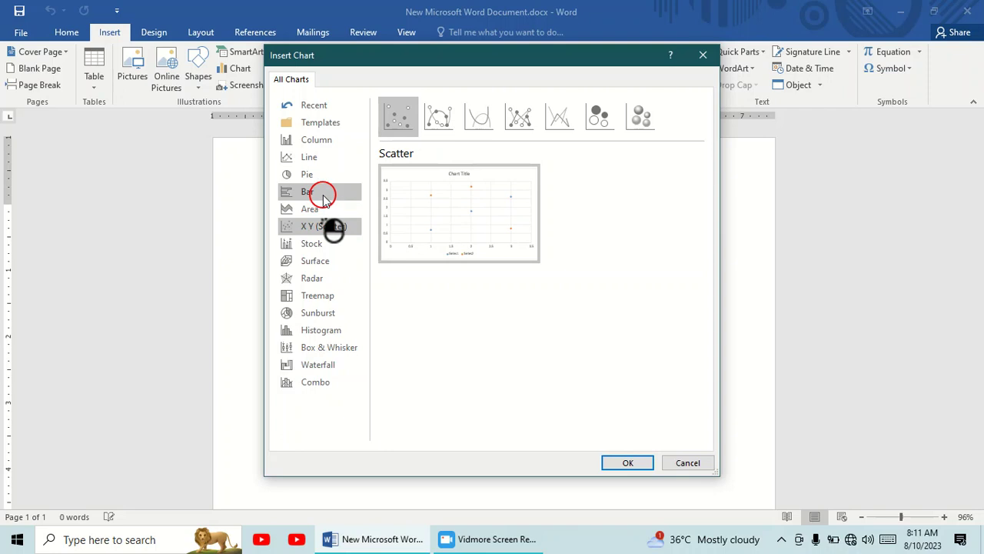
pyautogui.click(322, 193)
pyautogui.click(321, 174)
# Insert a Clustered Column chart into the document
pyautogui.click(320, 141)
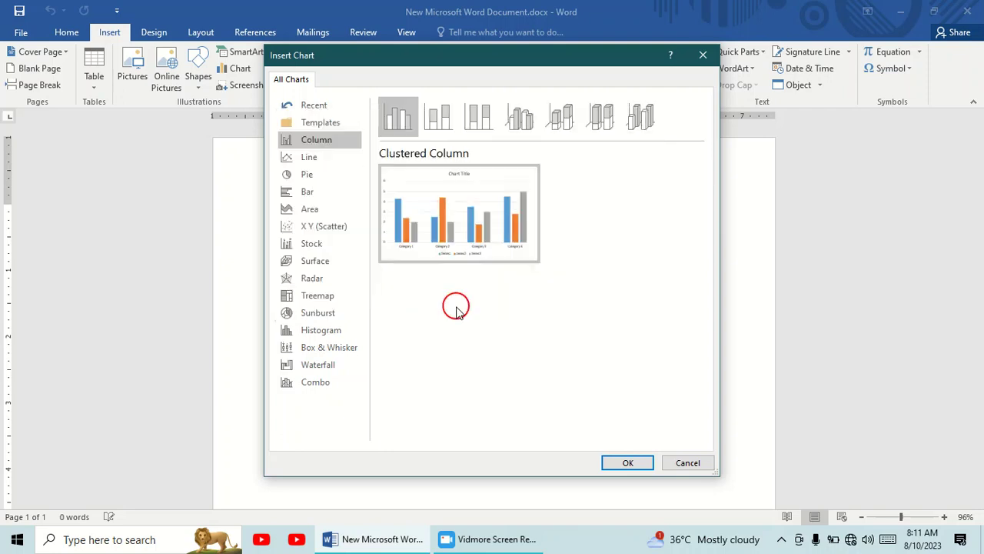
pyautogui.click(628, 464)
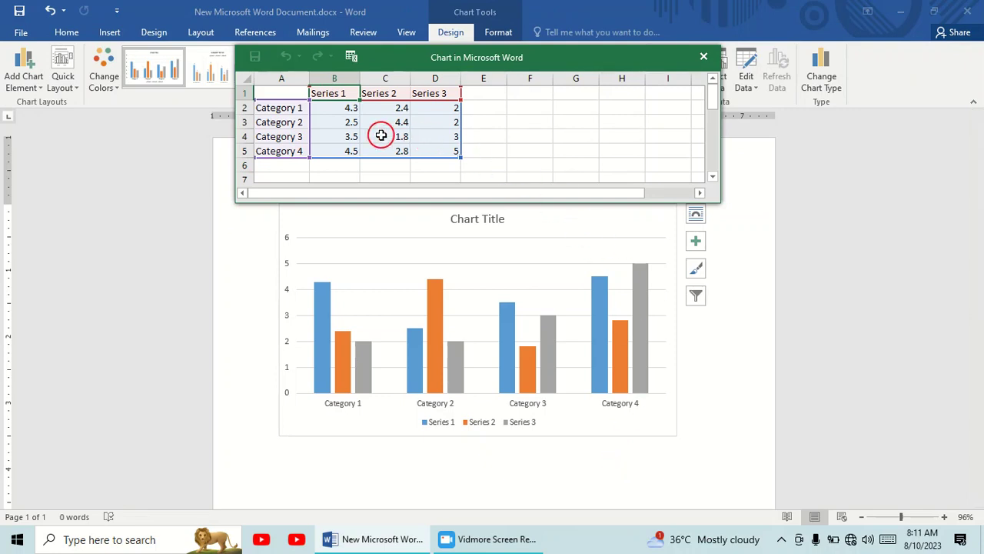
# Rename the four categories in the chart's data sheet, cells A2 to A5, as pakistan, india, japan and korea
pyautogui.click(302, 110)
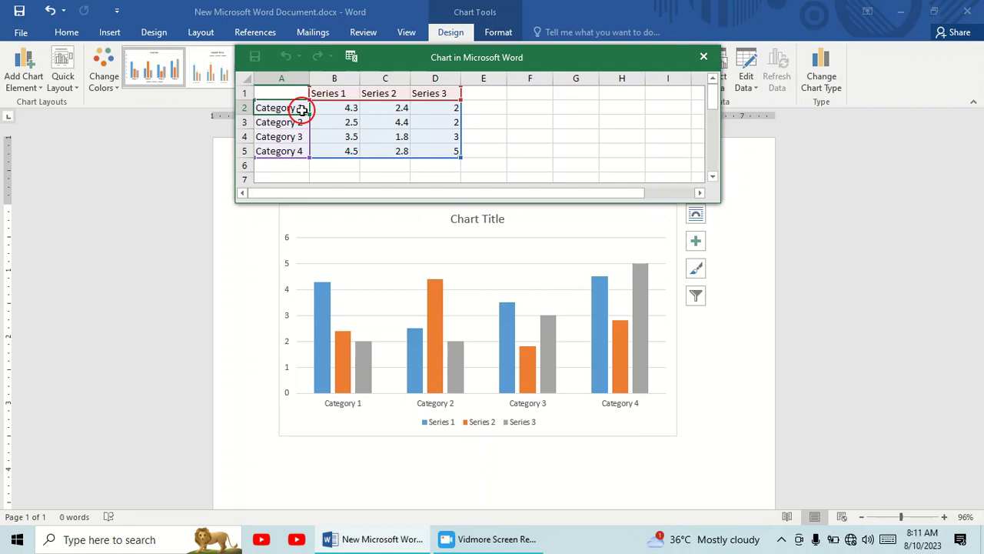
pyautogui.write('pakistan')
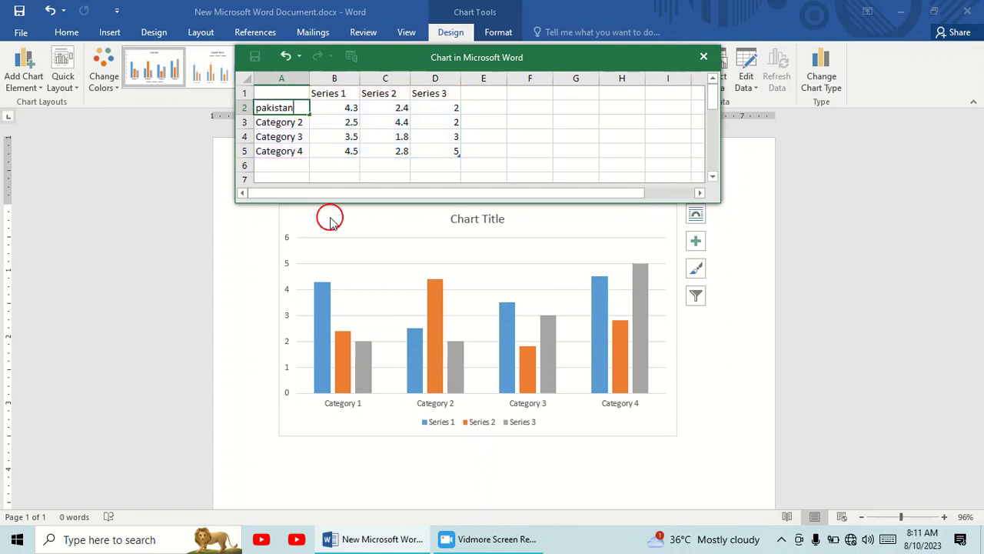
pyautogui.click(289, 124)
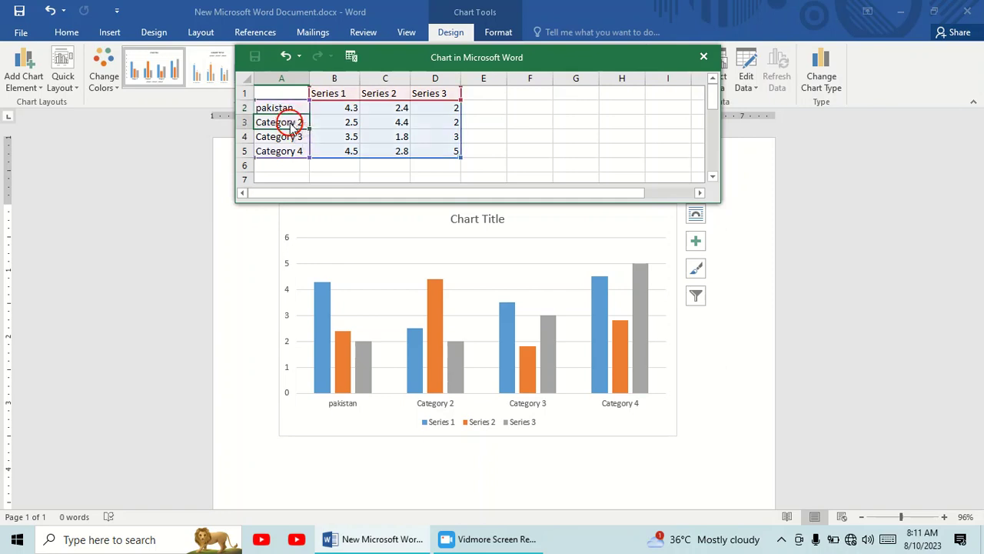
pyautogui.write('indi')
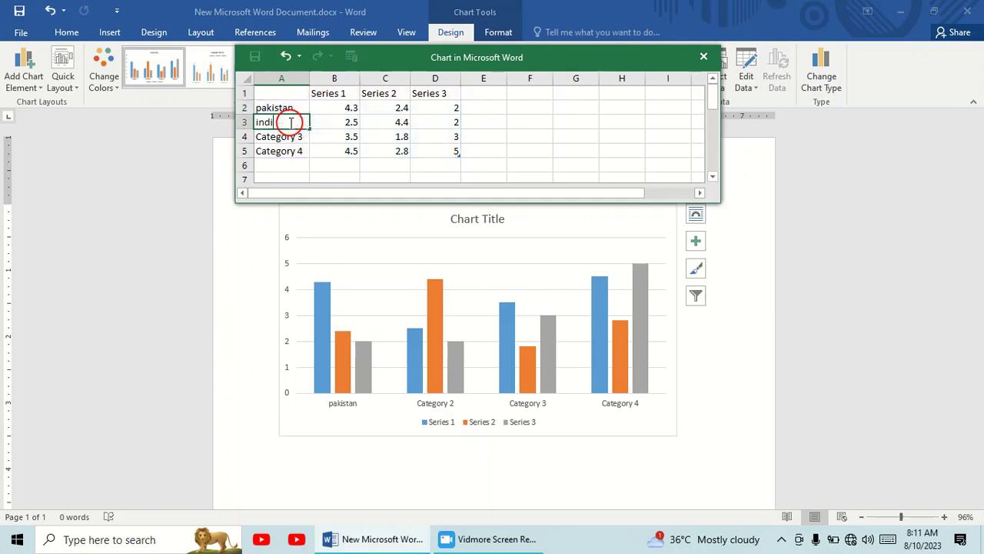
pyautogui.write('a')
pyautogui.click(290, 136)
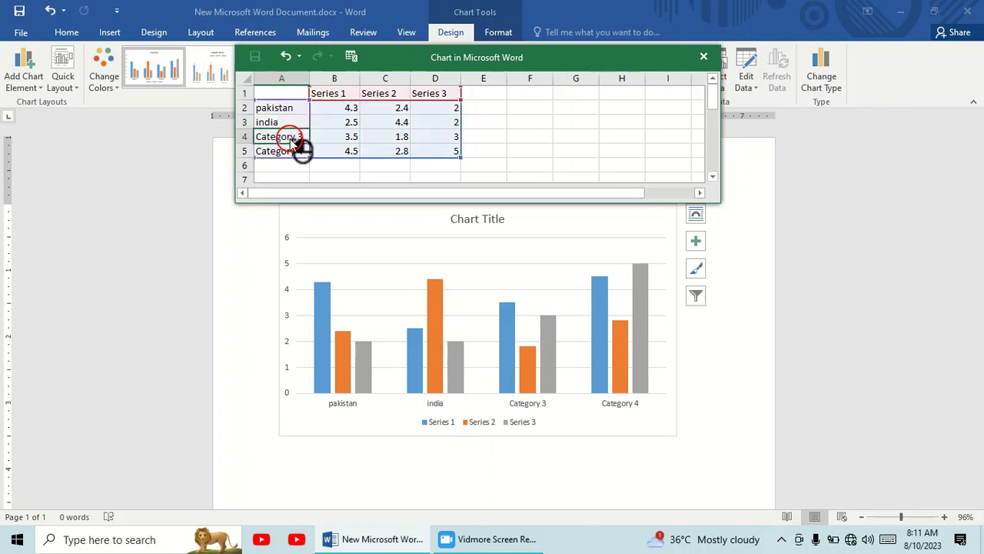
pyautogui.write('japan')
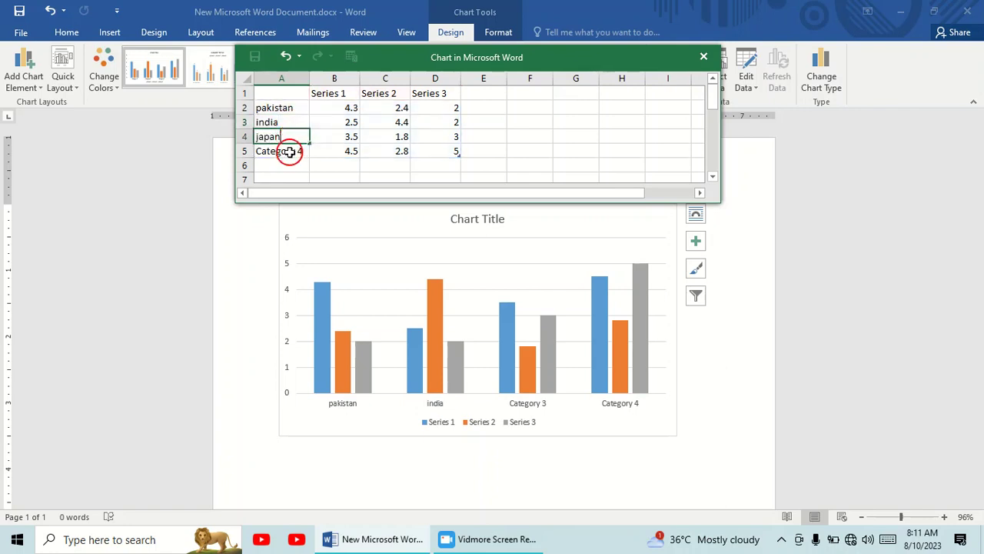
pyautogui.click(289, 154)
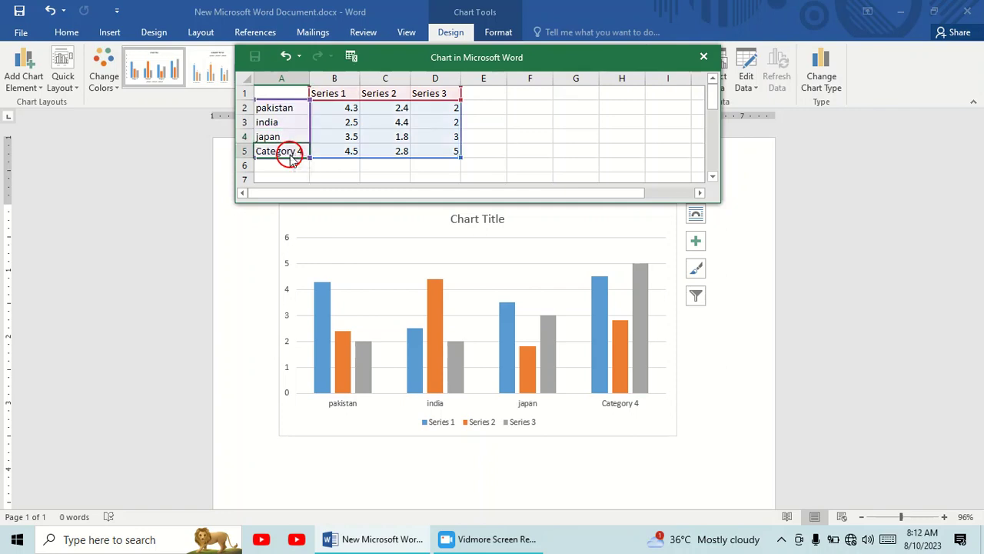
pyautogui.write('kore')
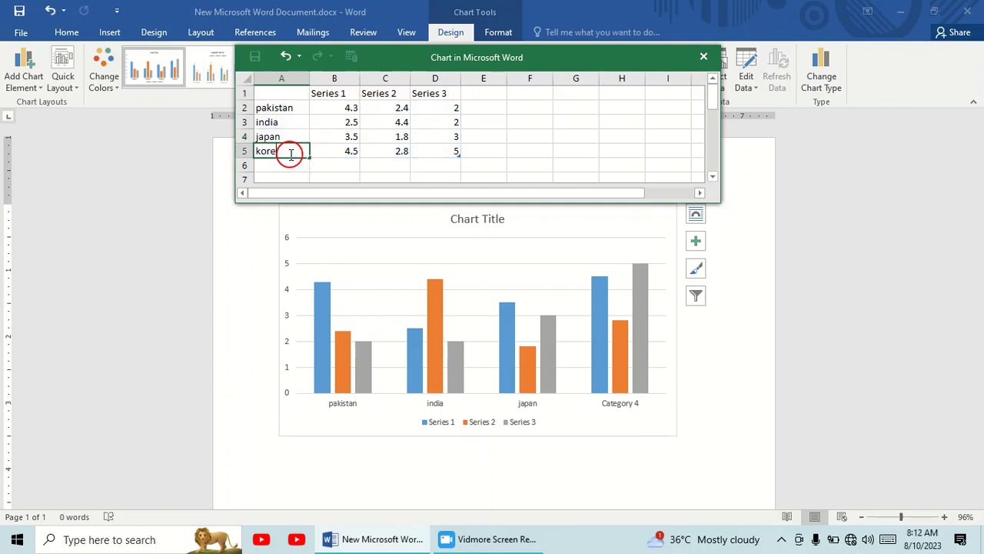
pyautogui.write('a')
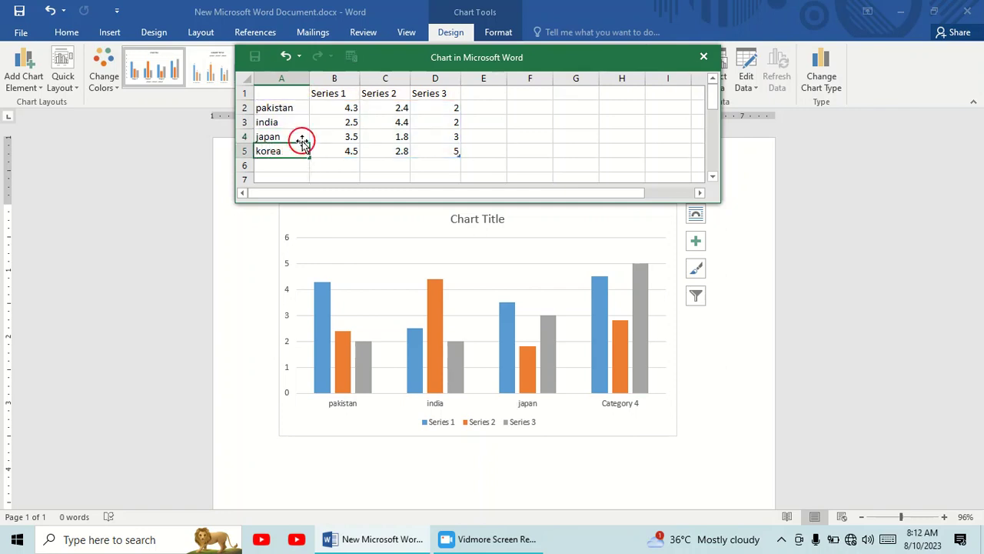
# Rename the three series headings in cells B1 to D1 as 2022, 2021 and 2020
pyautogui.click(344, 100)
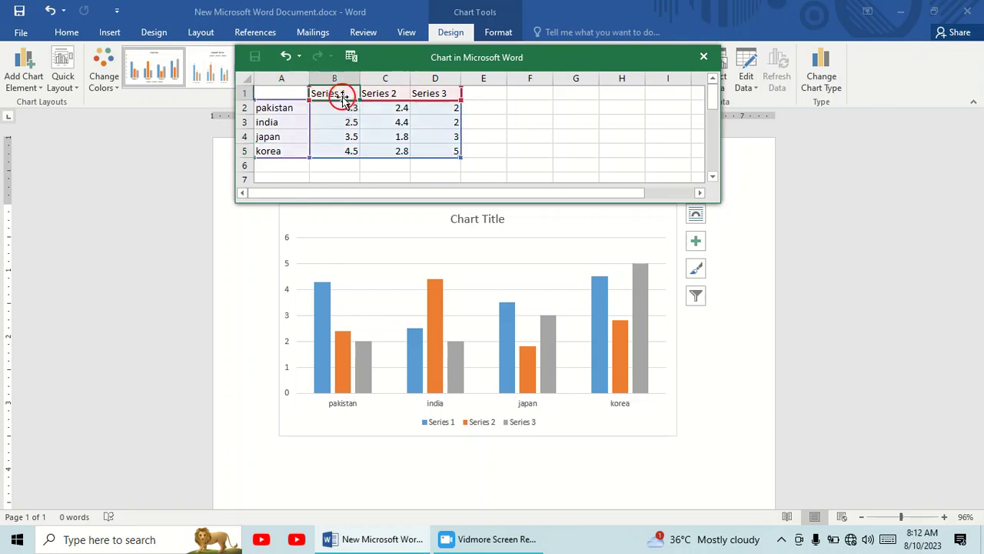
pyautogui.write('2022')
pyautogui.click(384, 93)
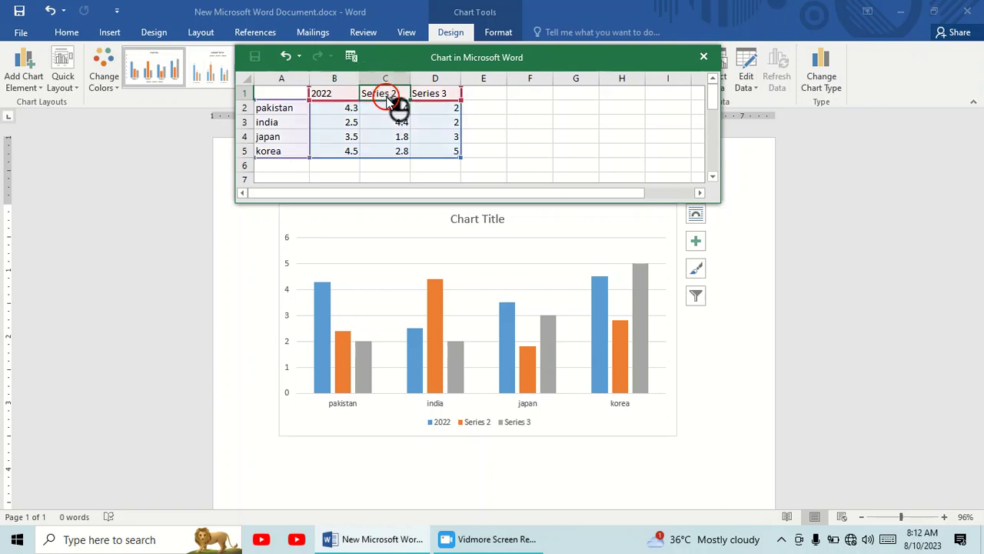
pyautogui.write('2')
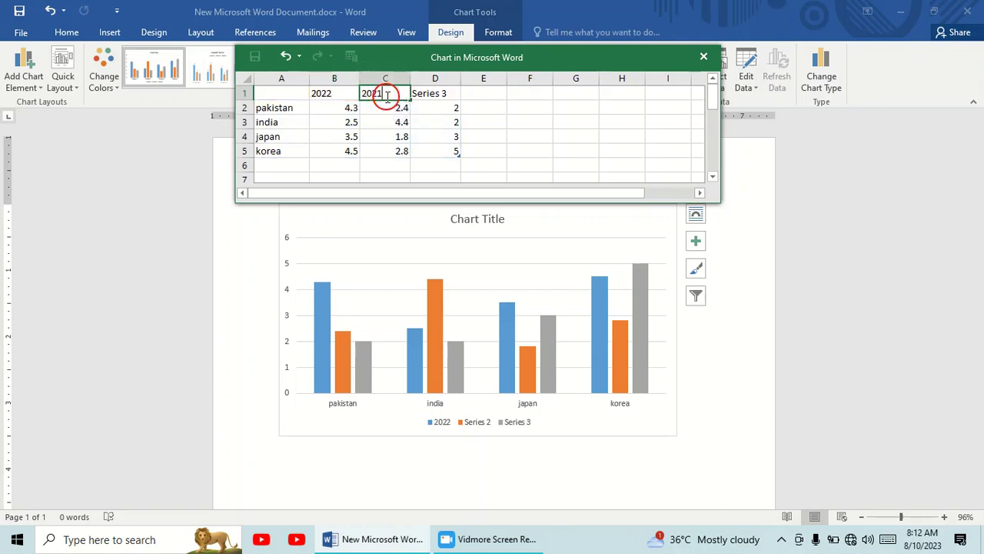
pyautogui.write('021')
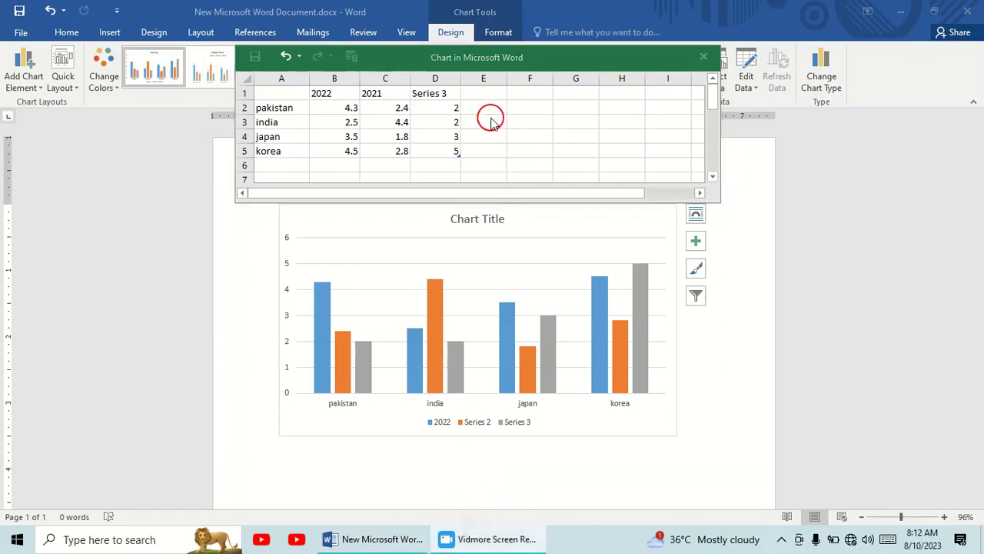
pyautogui.click(448, 93)
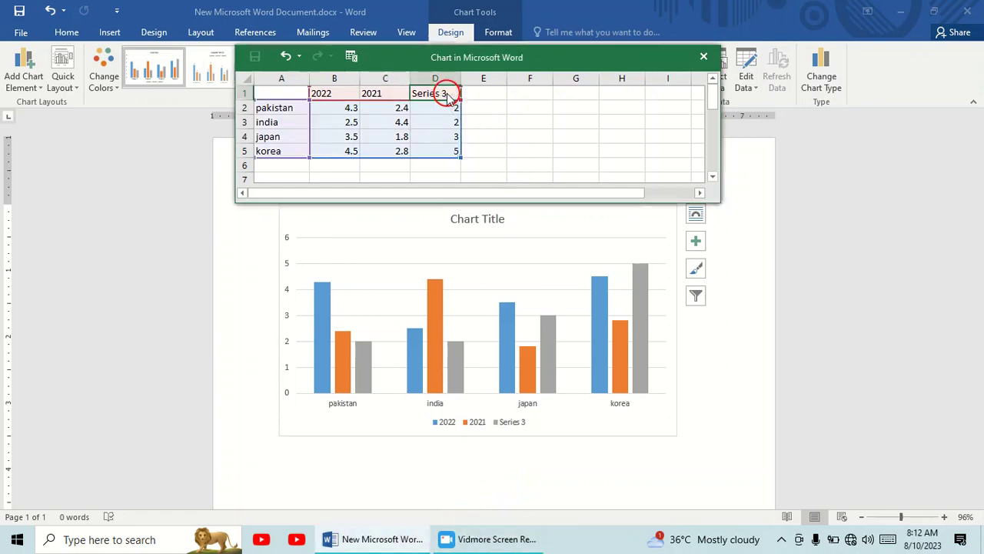
pyautogui.write('2020')
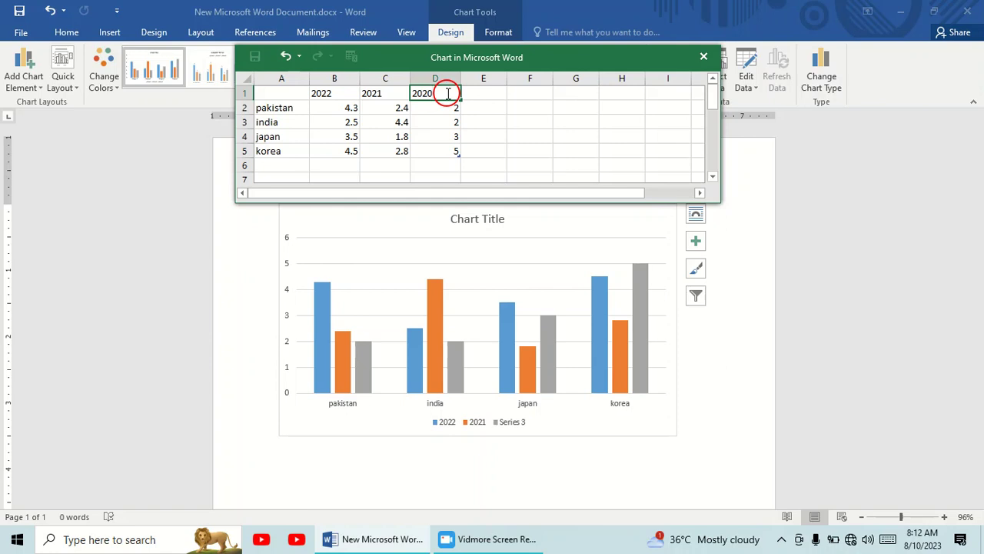
# Set the 2022 values to 5 for pakistan, 4 for india, 5 for japan and 6 for korea
pyautogui.click(346, 109)
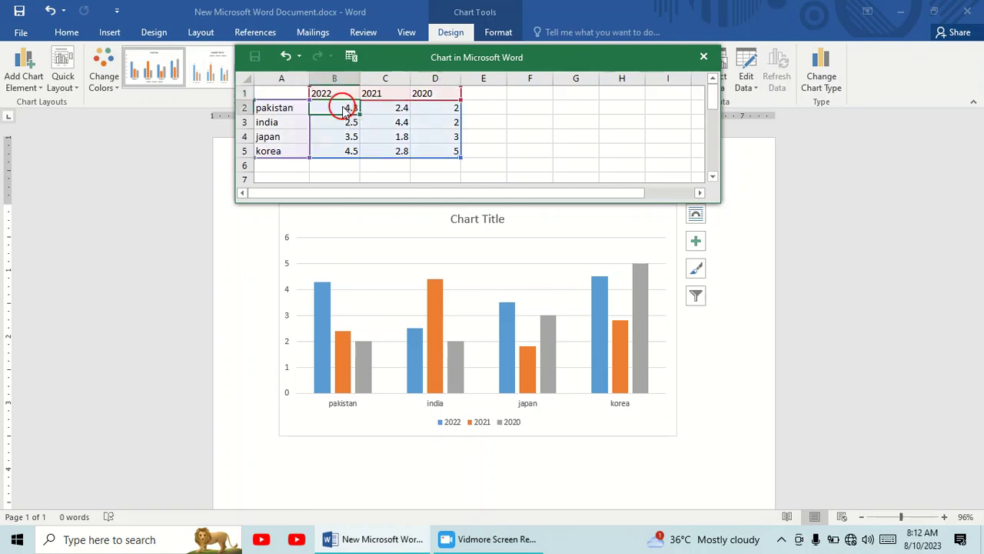
pyautogui.write('5')
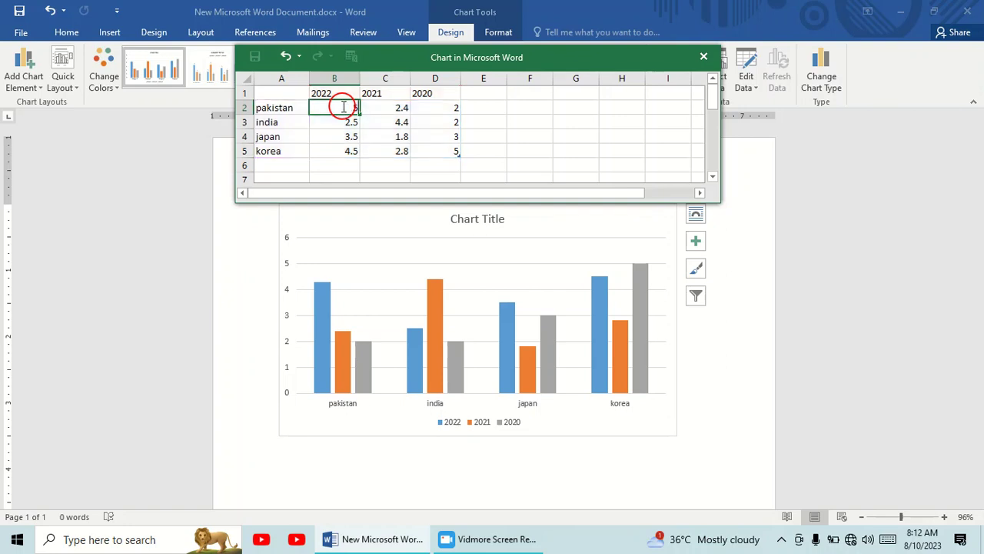
pyautogui.click(350, 121)
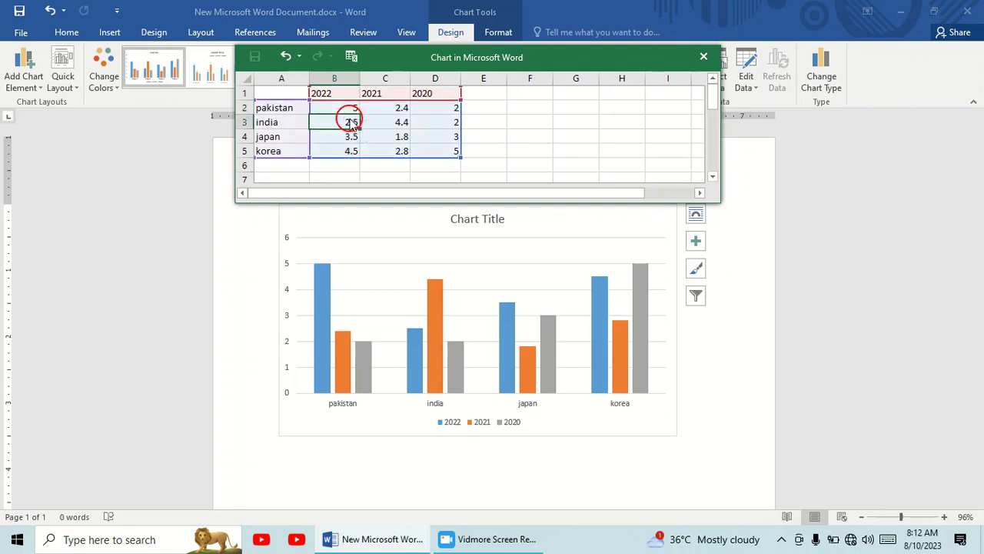
pyautogui.write('4')
pyautogui.click(350, 136)
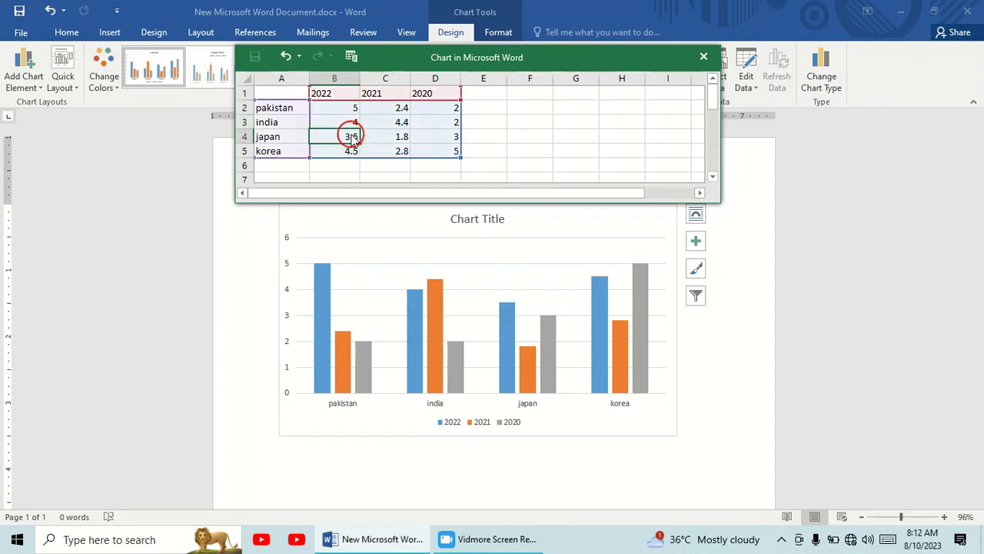
pyautogui.write('5')
pyautogui.click(350, 151)
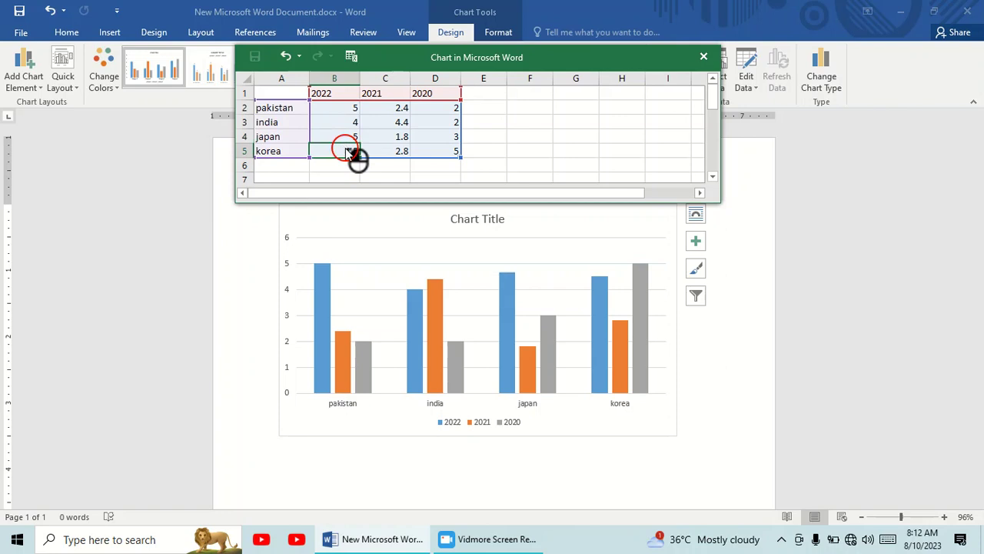
pyautogui.write('6')
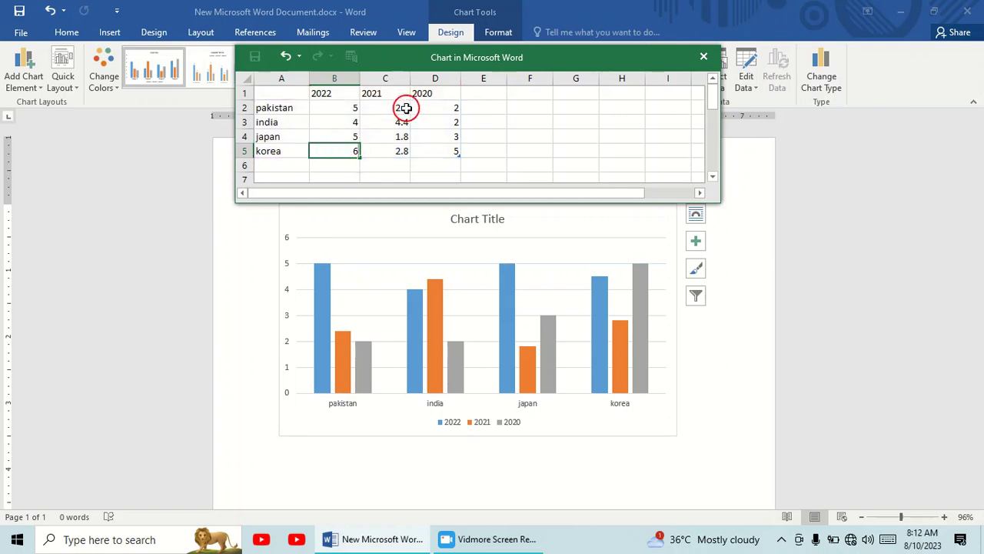
# Set the 2021 values to 2 for pakistan, 3 for india, 6 for japan and 8 for korea
pyautogui.click(405, 108)
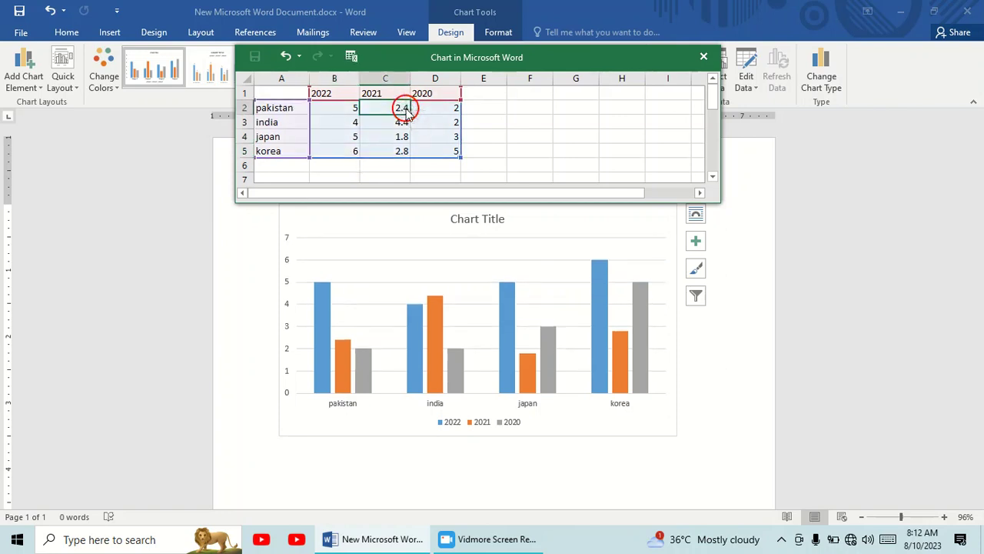
pyautogui.write('2')
pyautogui.click(398, 125)
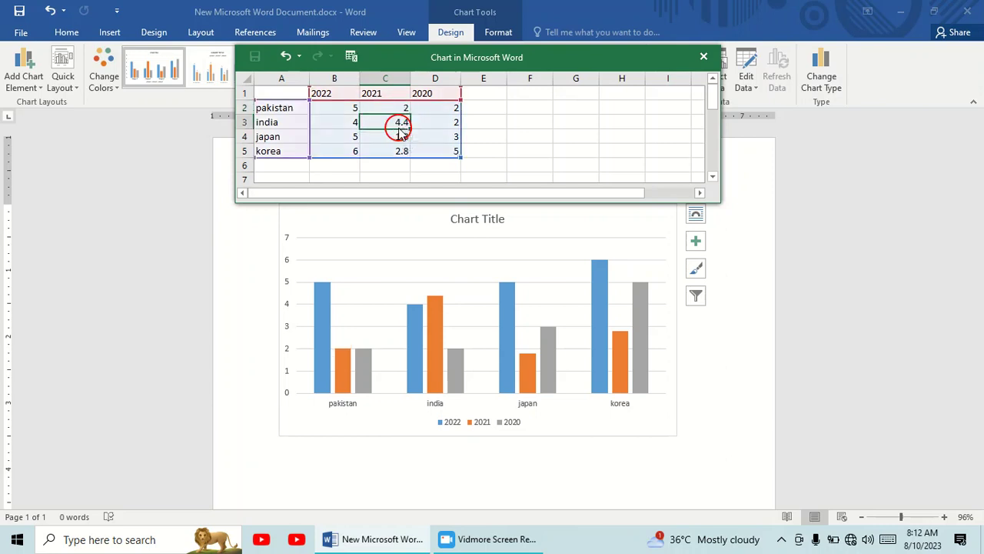
pyautogui.write('3')
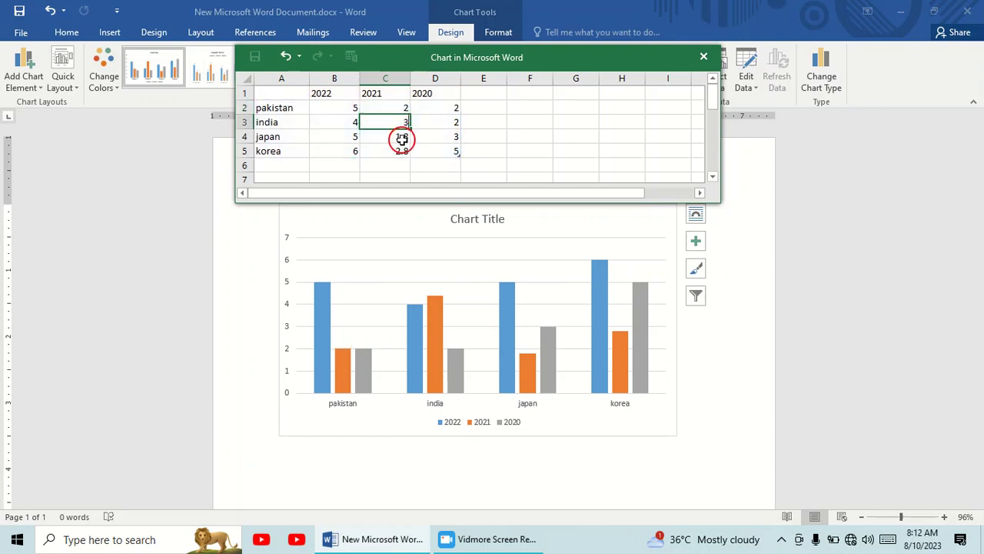
pyautogui.click(403, 139)
pyautogui.write('6')
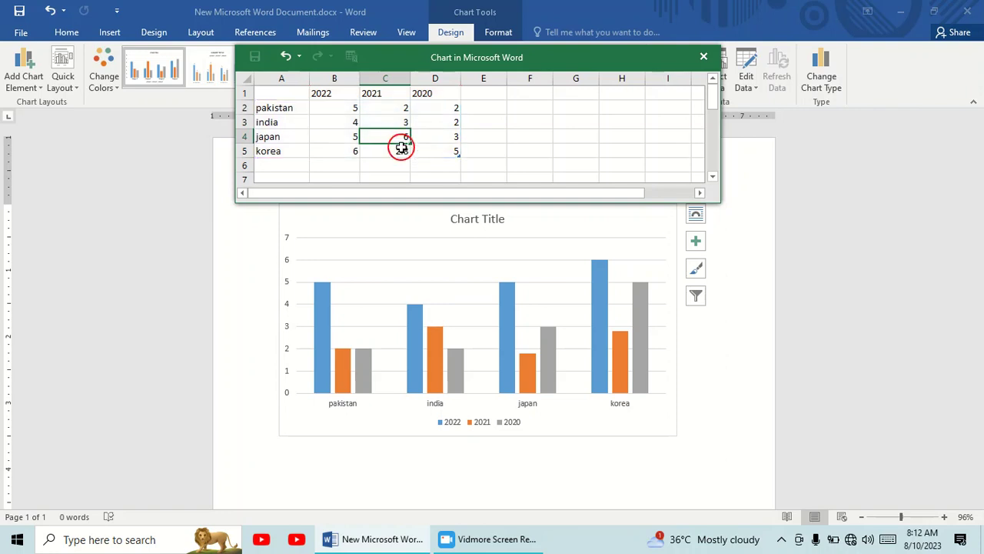
pyautogui.click(400, 150)
pyautogui.write('8')
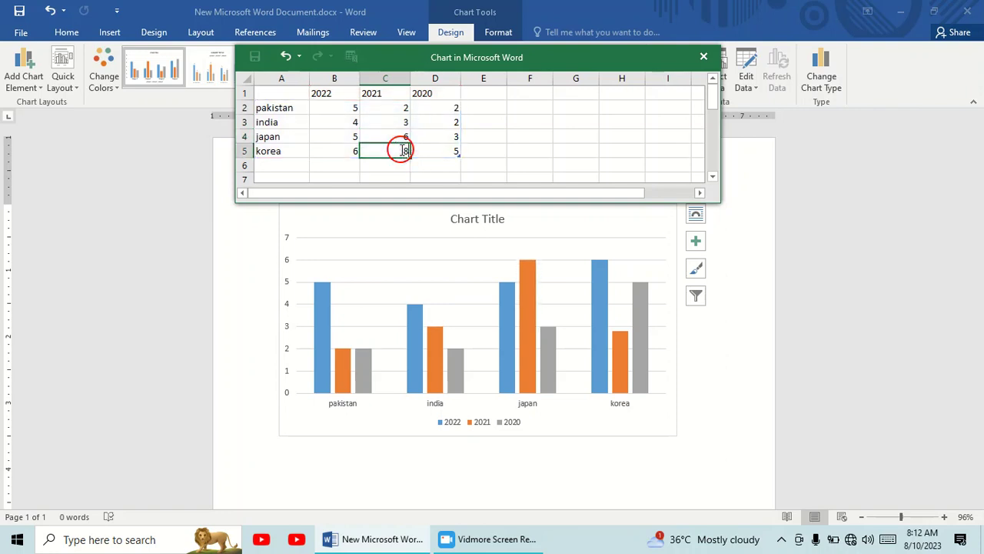
# Close the chart's data sheet, rename the chart title corona and close the formatting pane
pyautogui.click(452, 109)
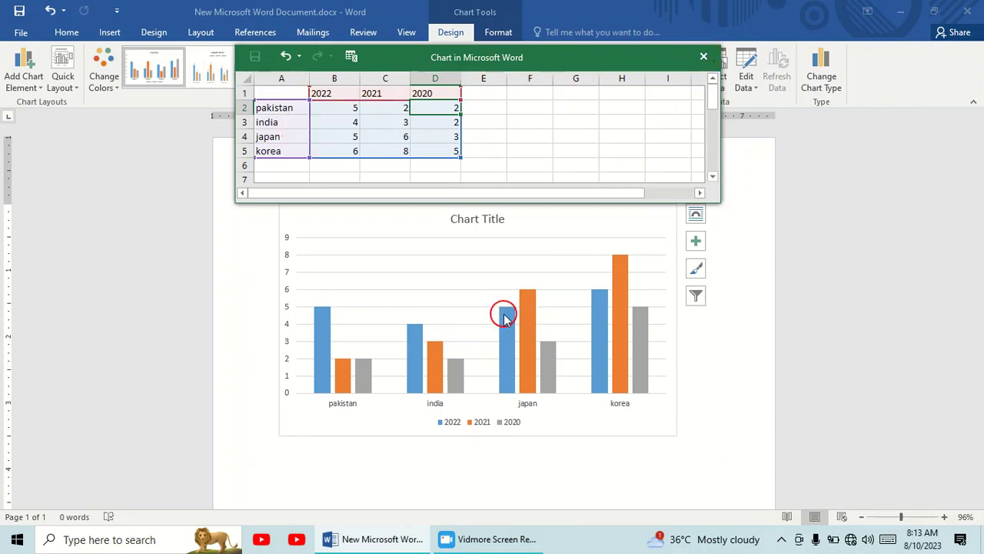
pyautogui.click(706, 55)
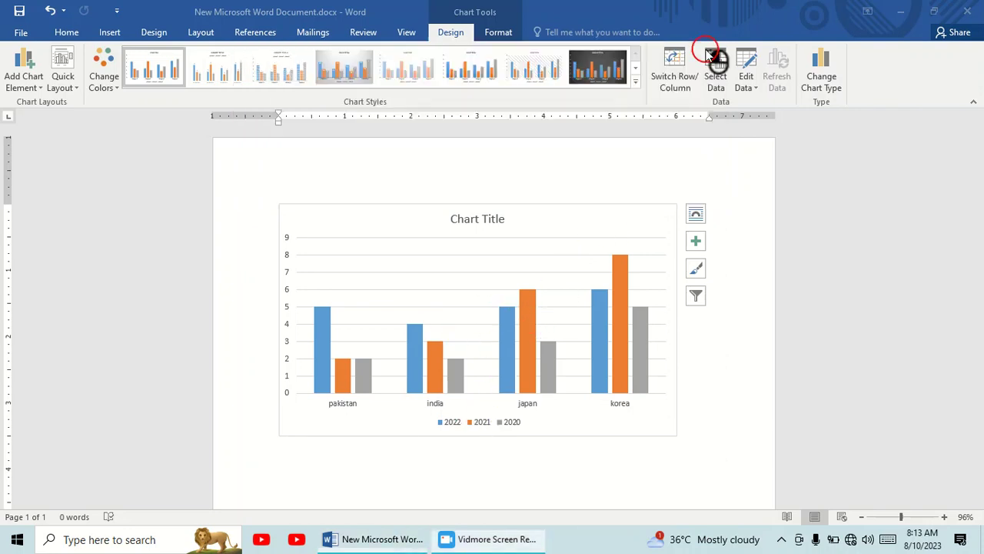
pyautogui.doubleClick(490, 220)
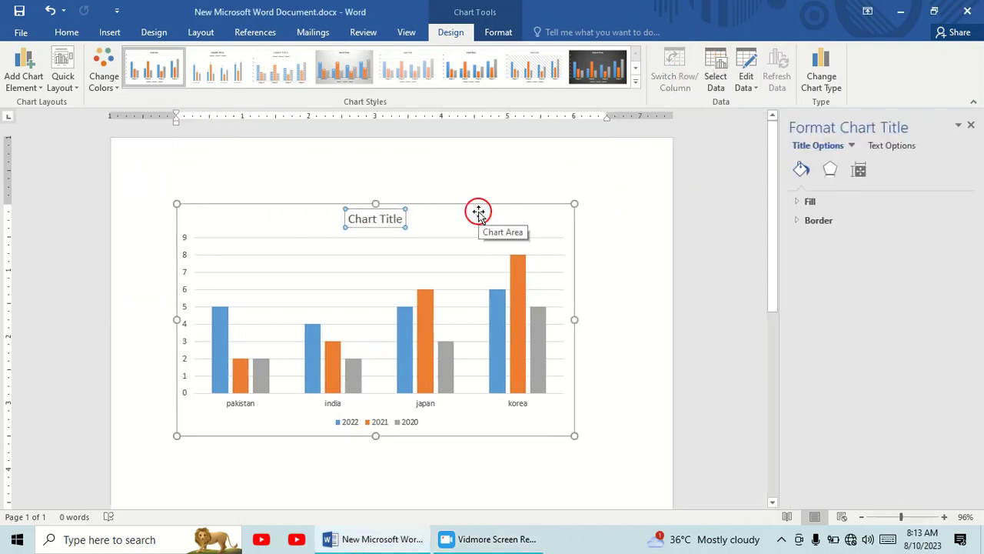
pyautogui.write('corona')
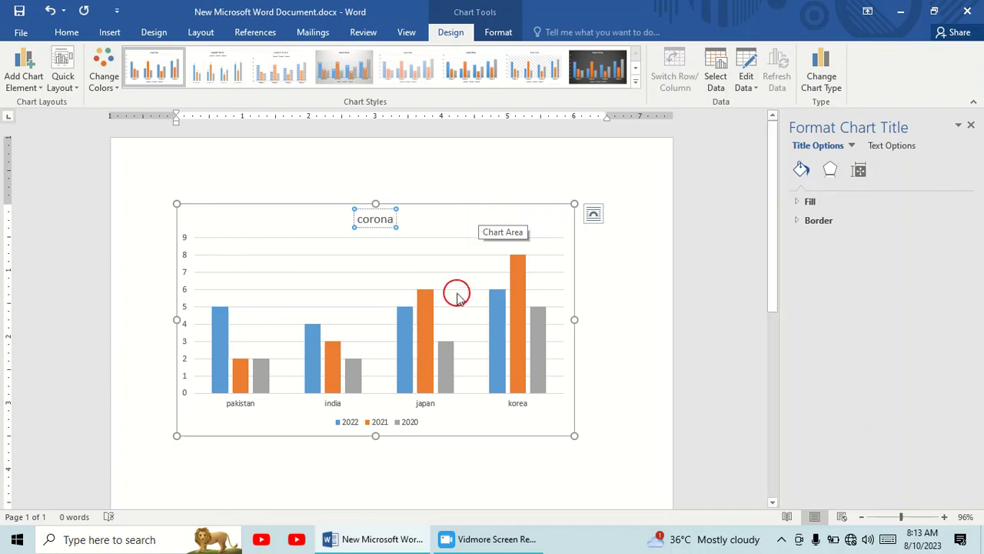
pyautogui.click(501, 433)
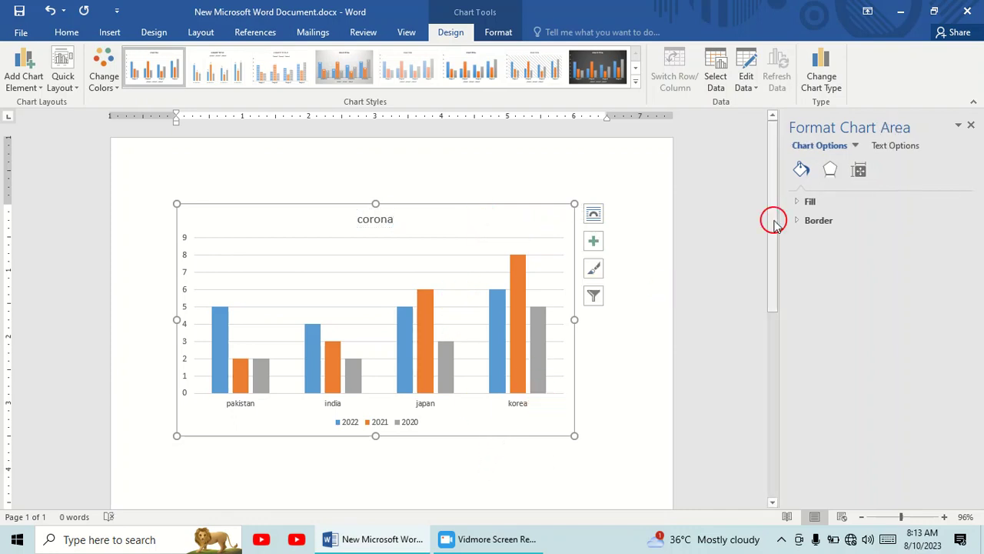
pyautogui.click(970, 125)
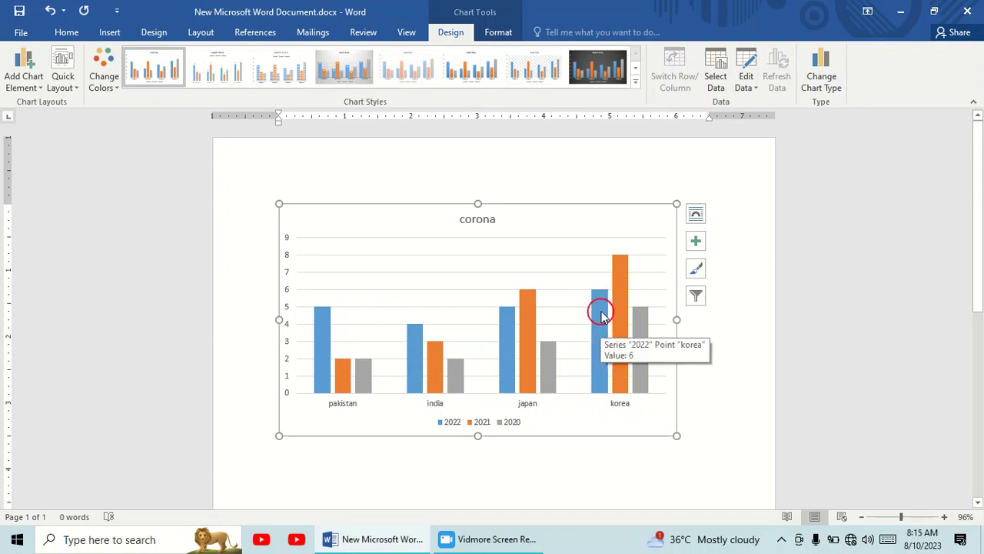
pyautogui.click(460, 516)
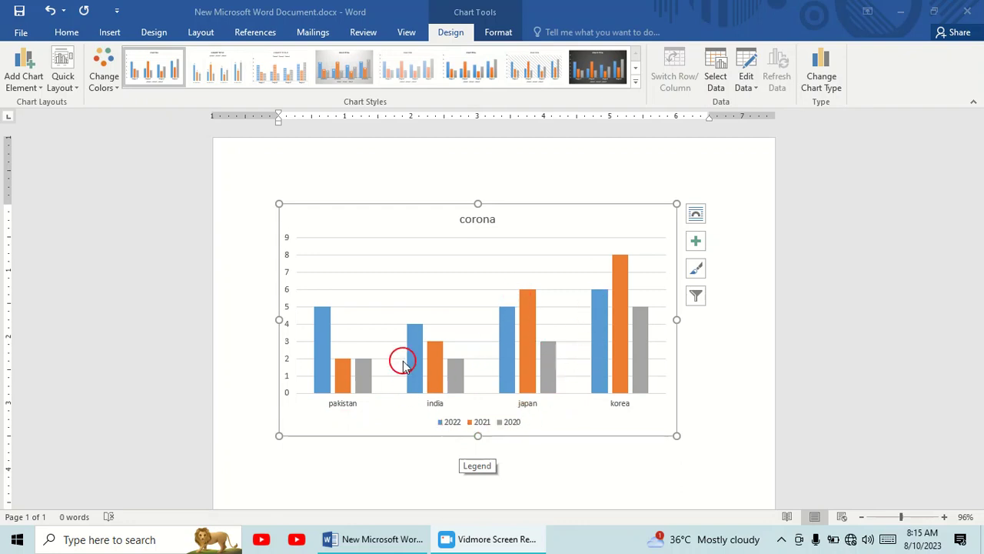
# Apply the chart style with gradient columns fading at the base and a bold uppercase title
pyautogui.click(635, 83)
pyautogui.click(353, 108)
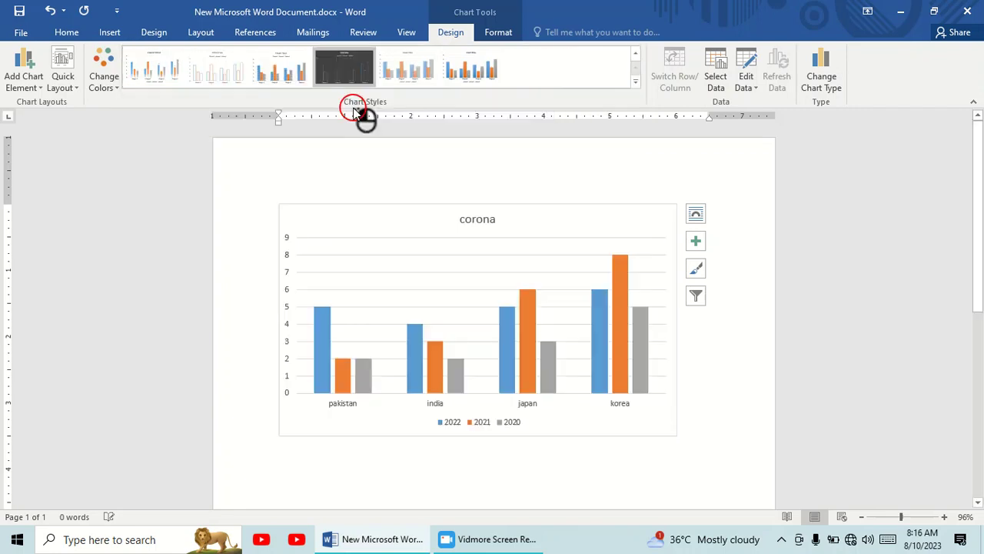
pyautogui.click(484, 61)
pyautogui.click(434, 63)
pyautogui.click(171, 65)
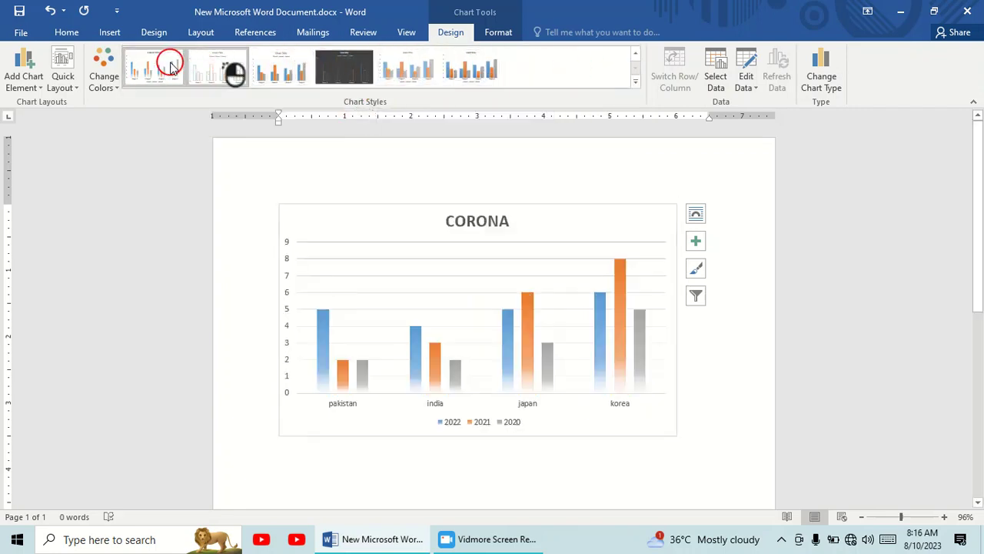
# Recolour the chart with the colorful palette that starts with orange, yellow and green
pyautogui.click(110, 85)
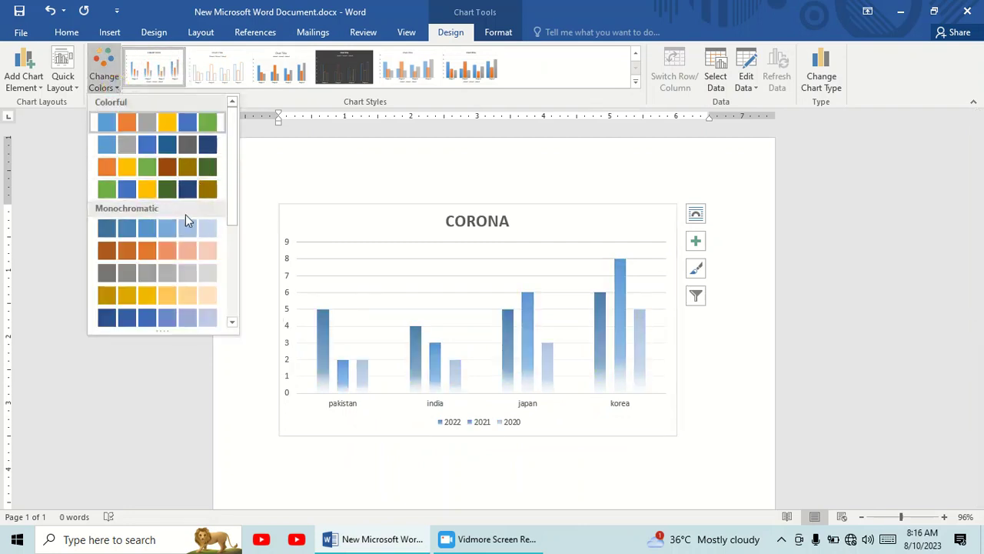
pyautogui.click(243, 263)
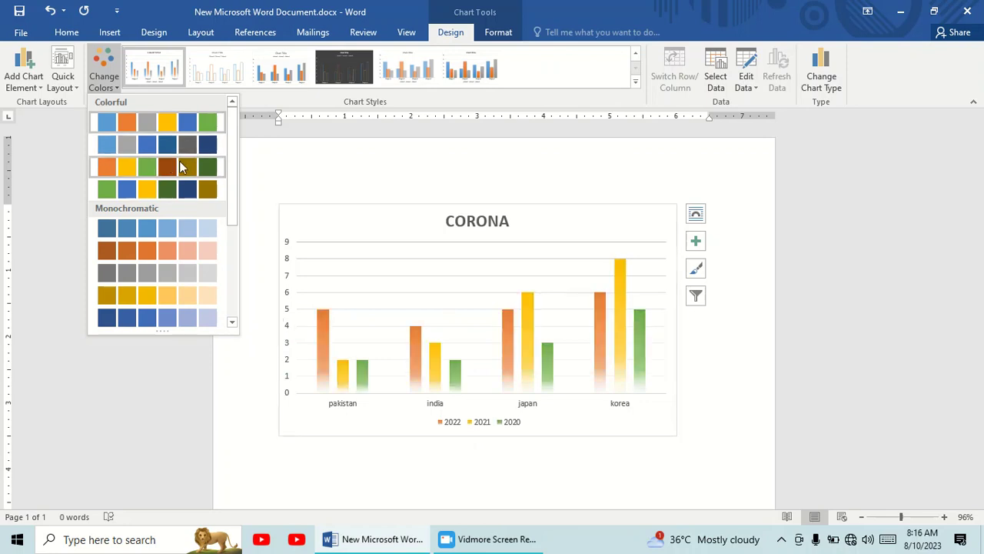
pyautogui.click(179, 166)
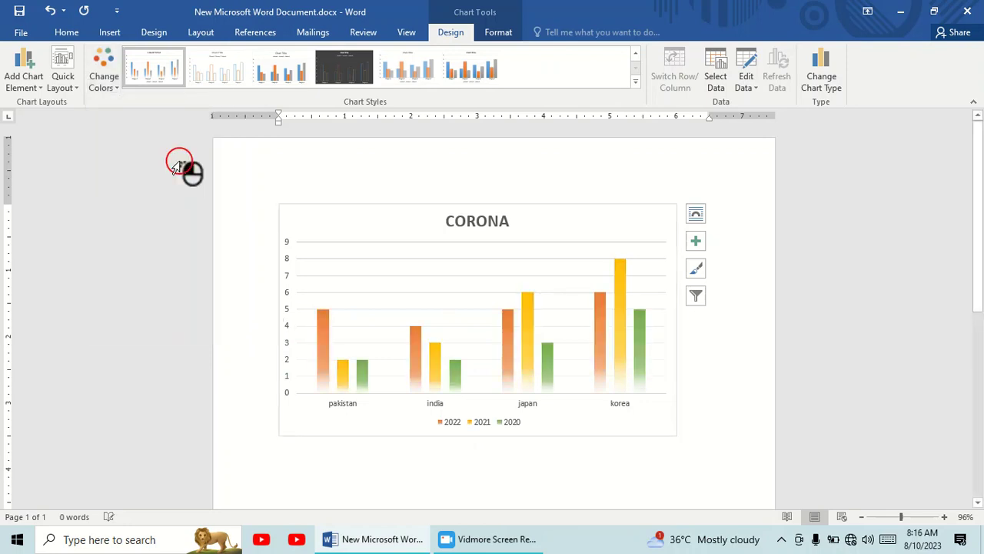
# Apply the quick layout with axis titles and a right-hand legend, naming the vertical axis NUMBER and the horizontal axis COUNTRY
pyautogui.click(72, 86)
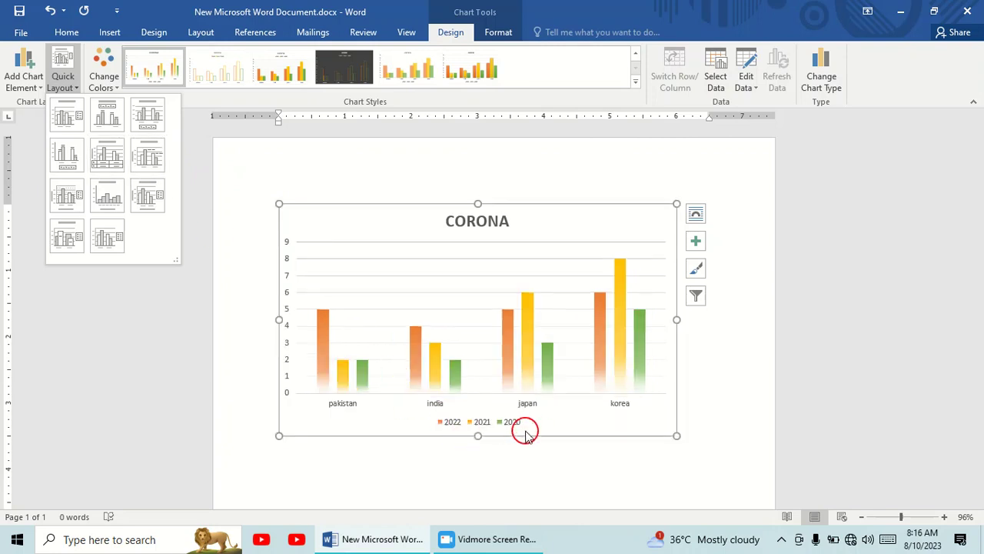
pyautogui.click(148, 198)
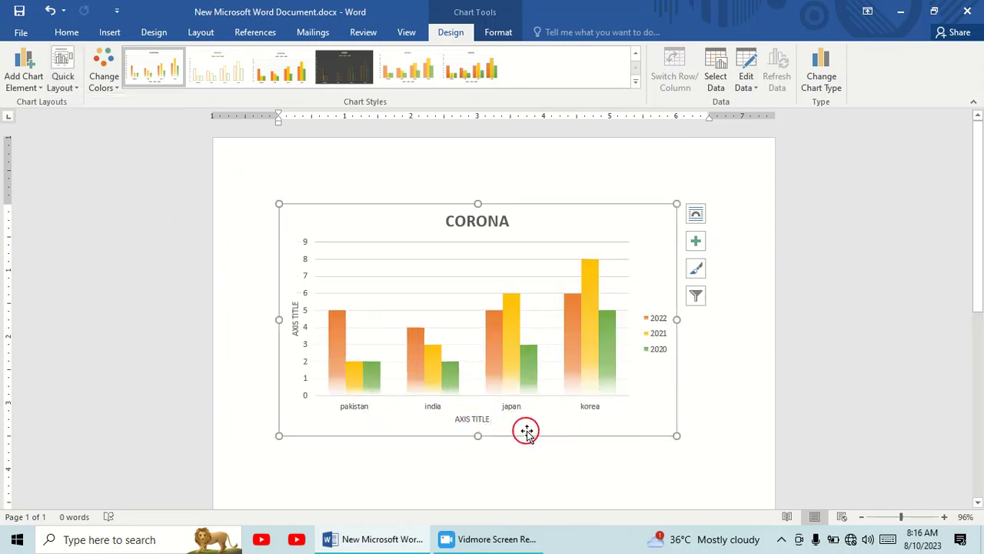
pyautogui.doubleClick(296, 310)
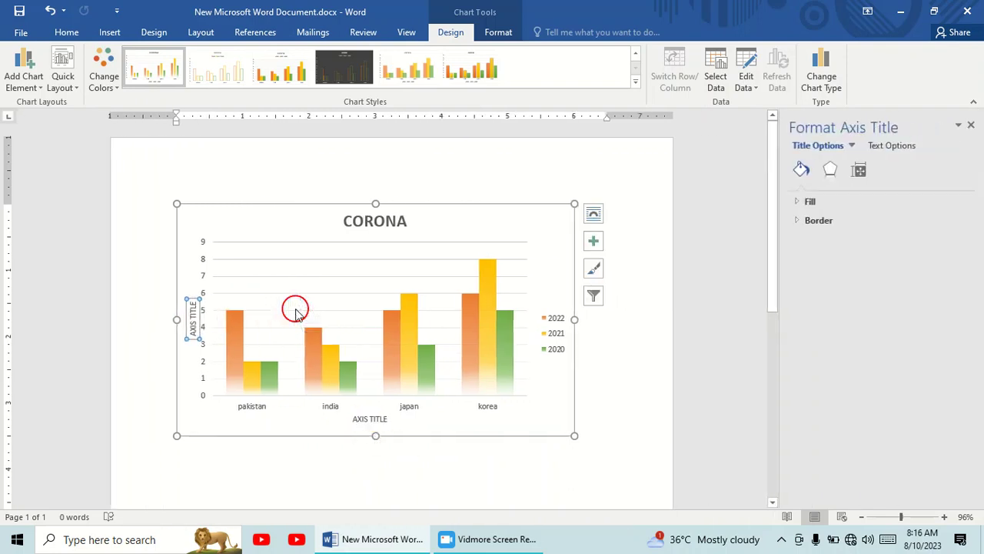
pyautogui.write('NUMBER')
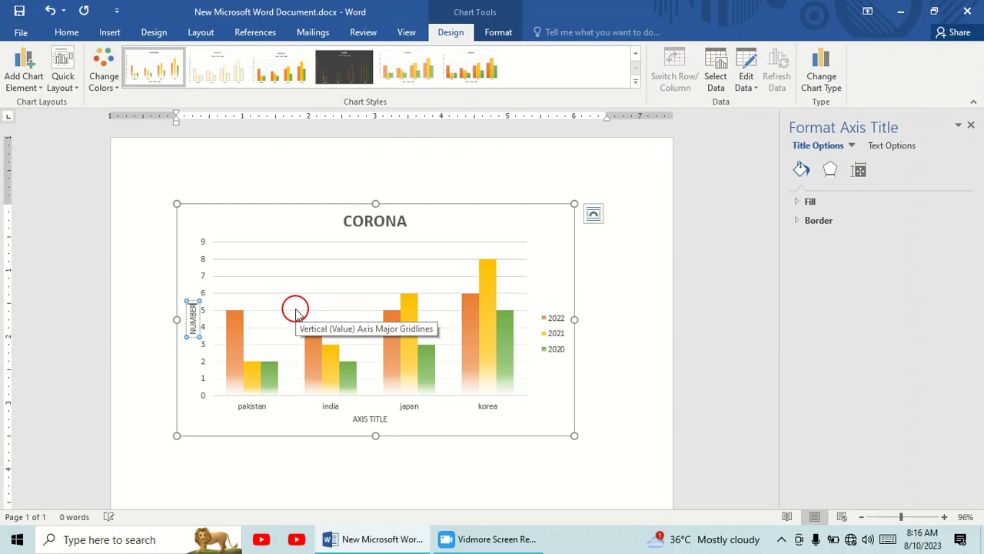
pyautogui.click(371, 418)
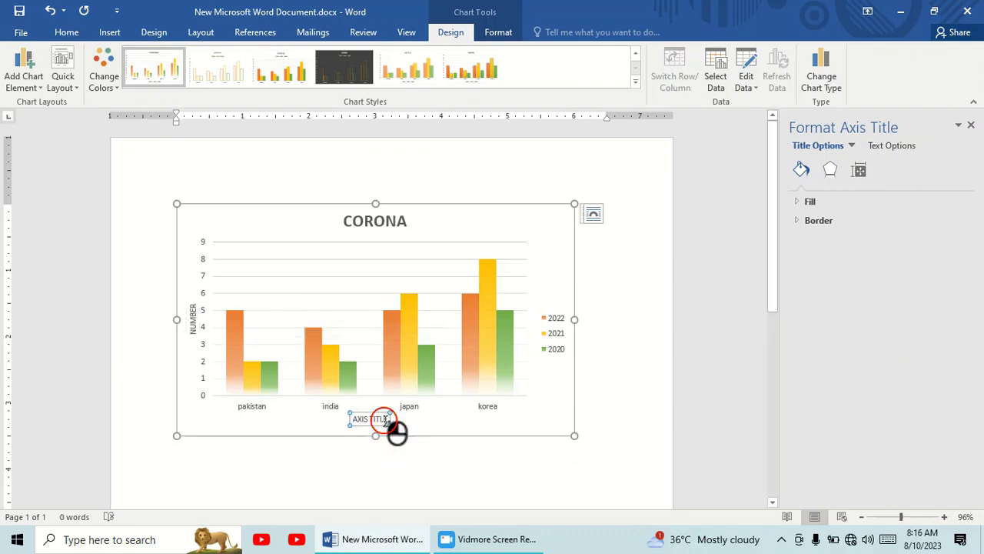
pyautogui.write('COUNTRY')
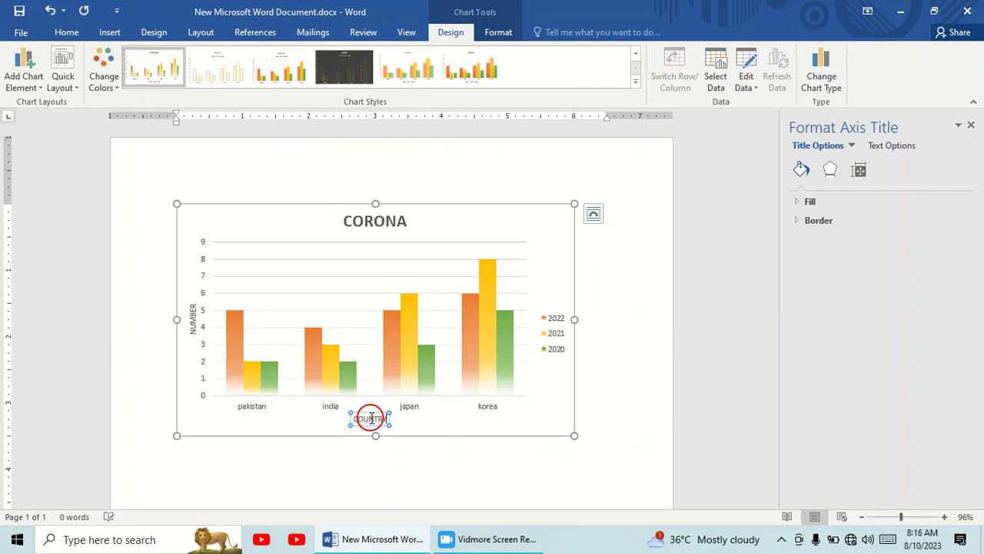
pyautogui.click(424, 430)
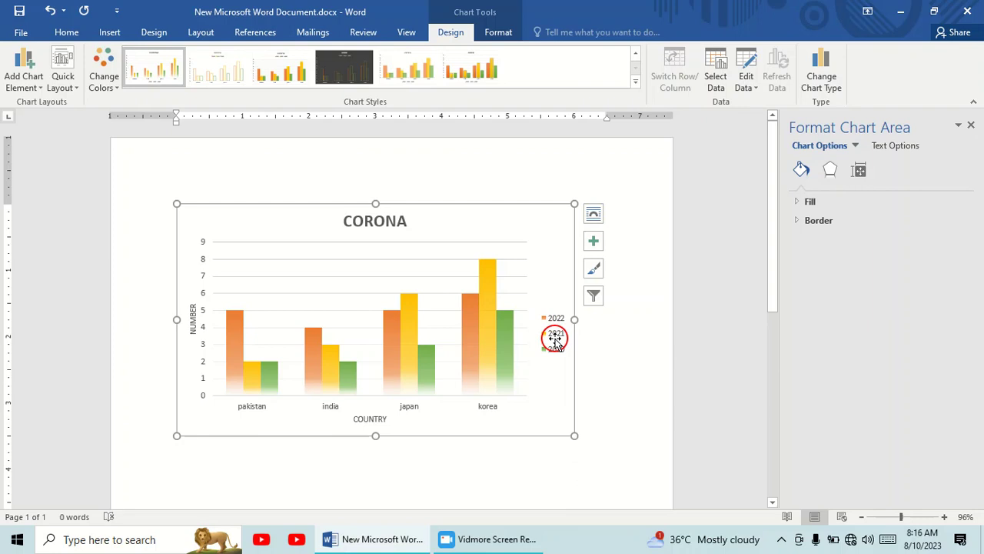
pyautogui.click(77, 87)
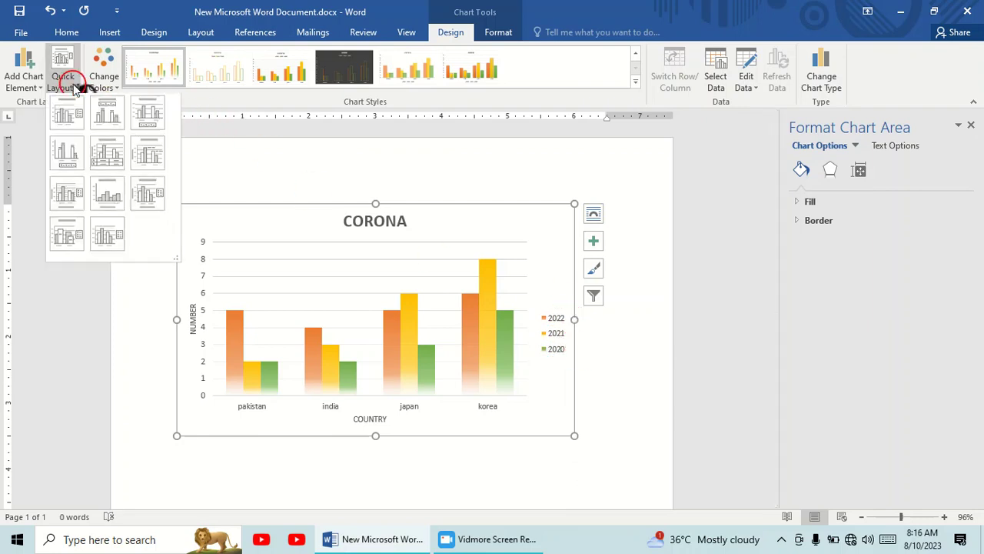
pyautogui.click(207, 233)
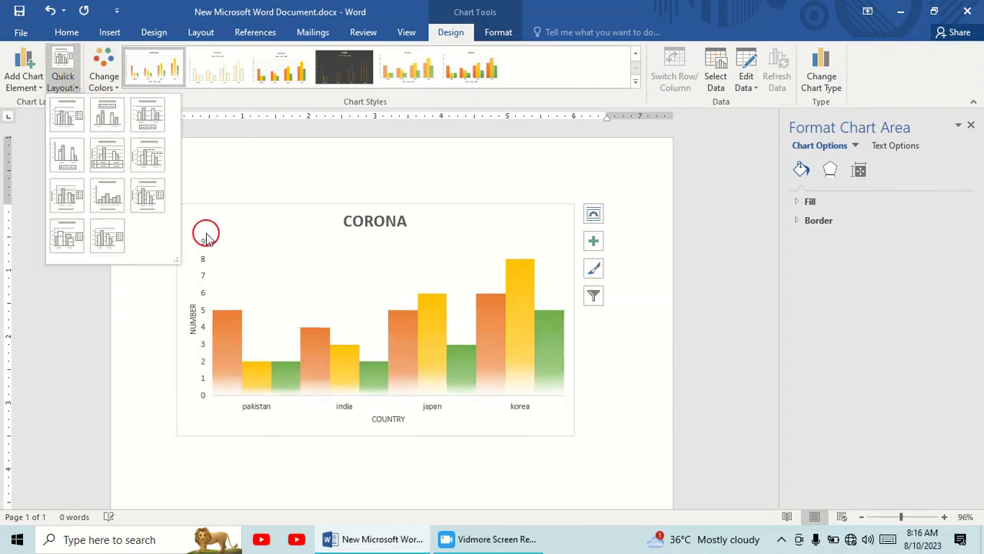
pyautogui.click(235, 115)
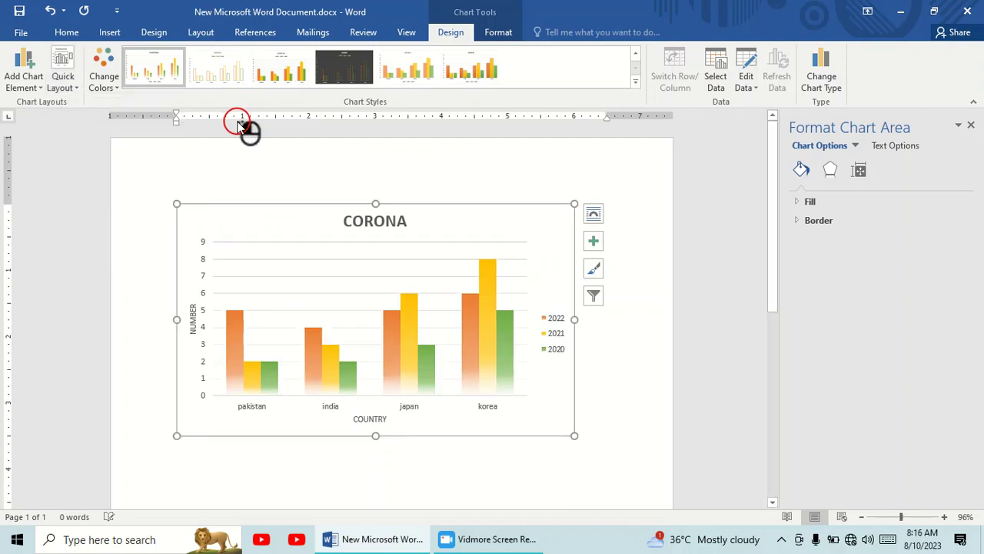
# Remove the primary horizontal axis from the chart
pyautogui.click(35, 82)
pyautogui.moveTo(33, 102)
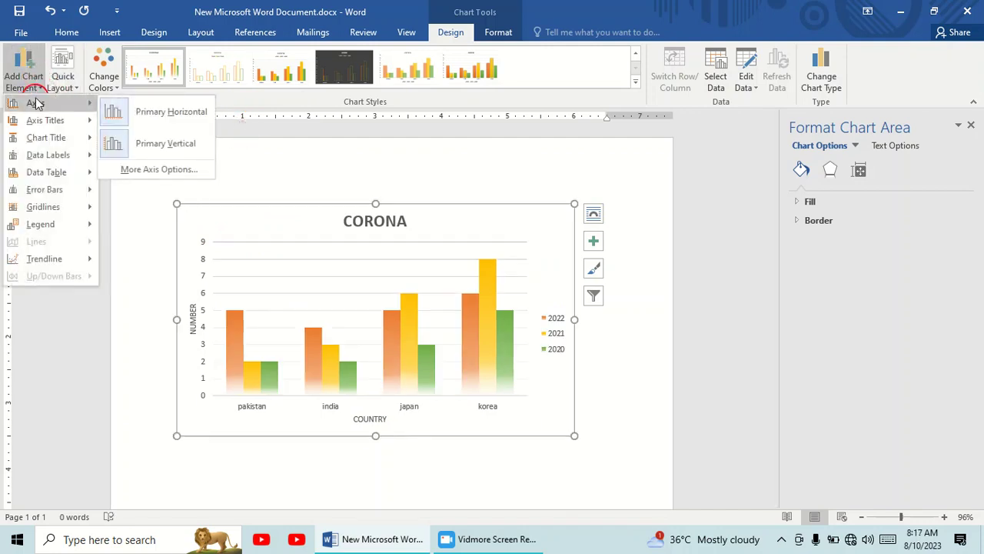
pyautogui.click(172, 115)
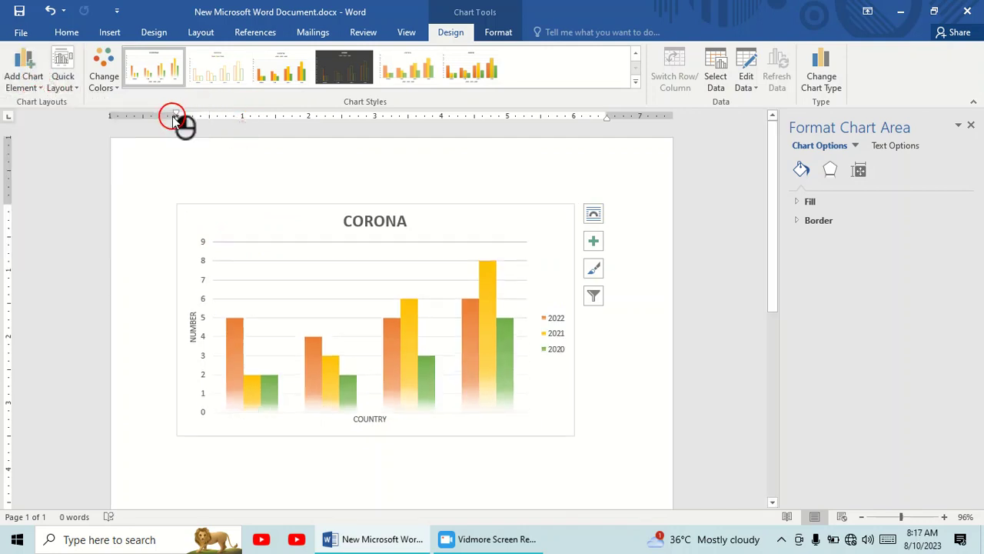
# Hide the chart's primary vertical axis and turn it back on
pyautogui.click(35, 80)
pyautogui.moveTo(67, 103)
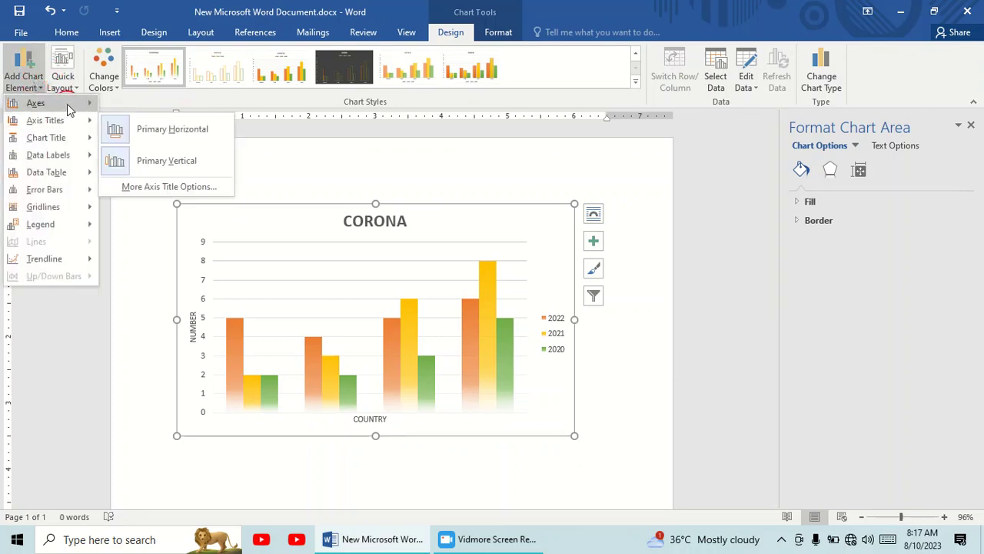
pyautogui.click(141, 149)
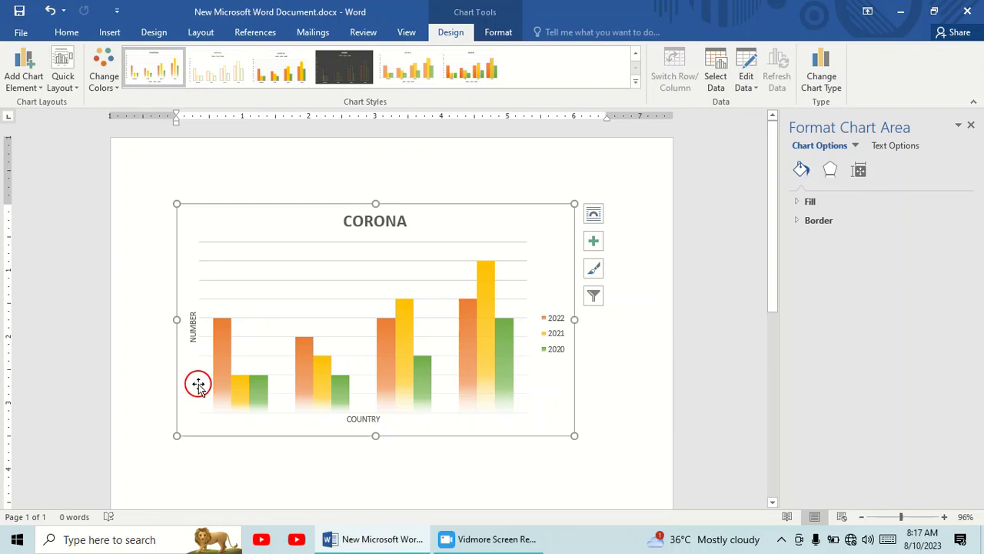
pyautogui.click(50, 81)
pyautogui.moveTo(48, 106)
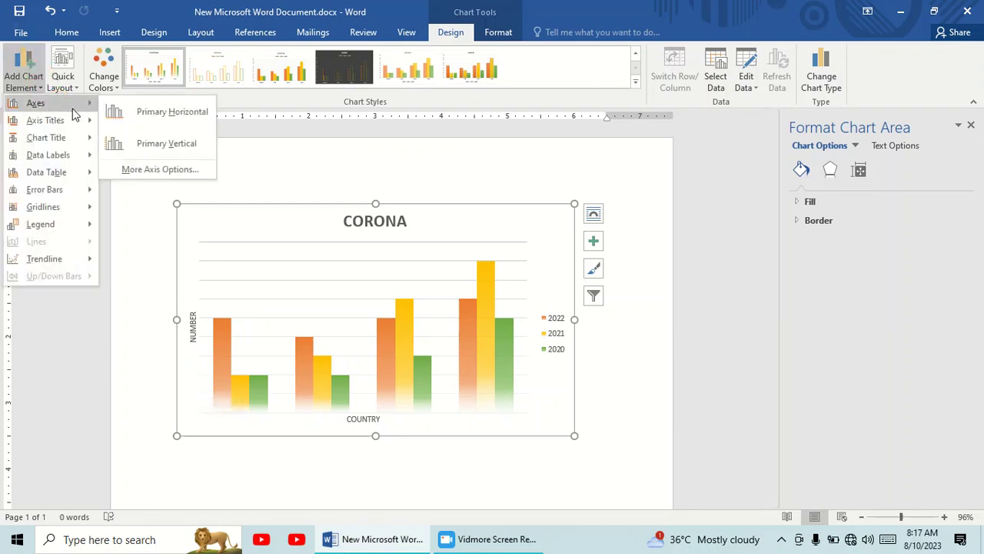
pyautogui.click(149, 143)
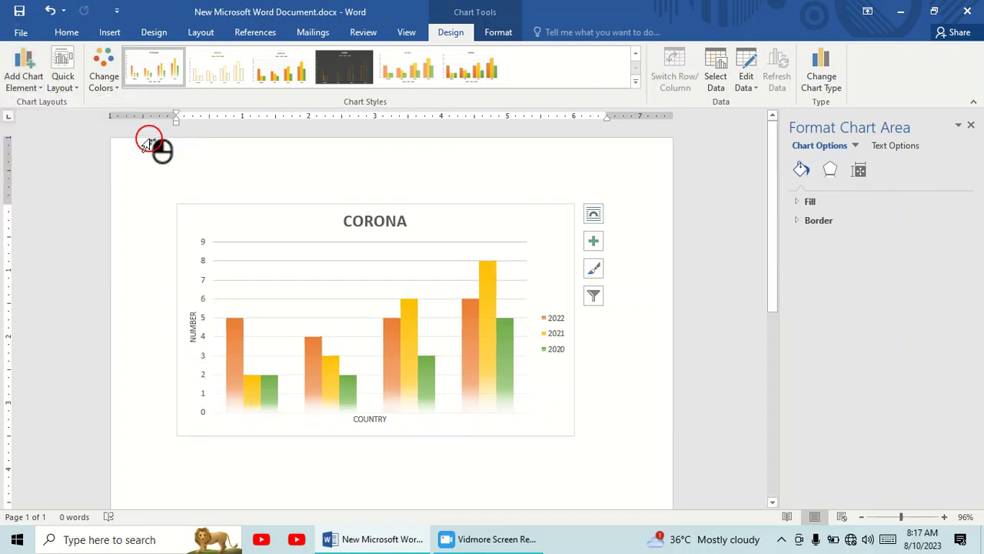
# Remove the primary vertical axis title from the chart
pyautogui.click(35, 76)
pyautogui.moveTo(46, 121)
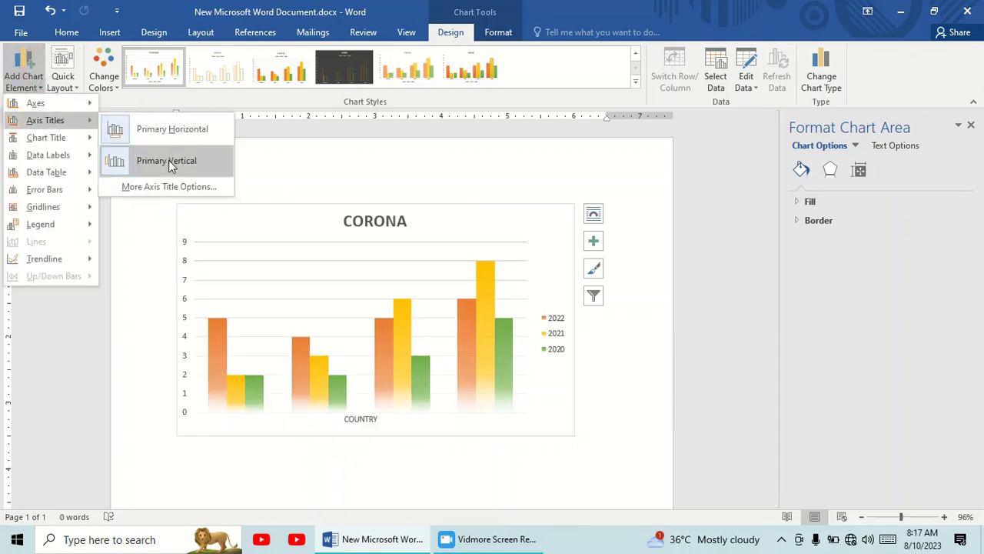
pyautogui.click(235, 305)
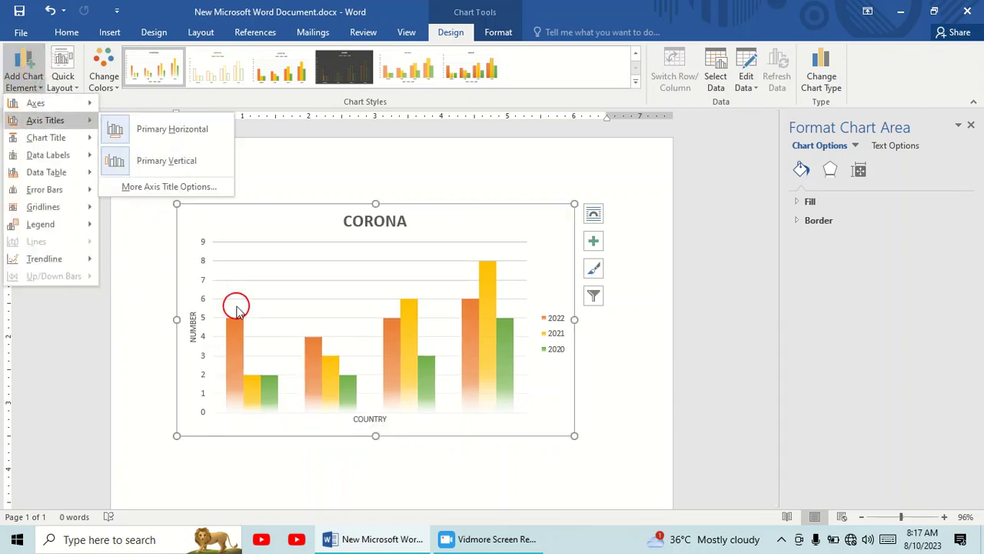
pyautogui.click(417, 421)
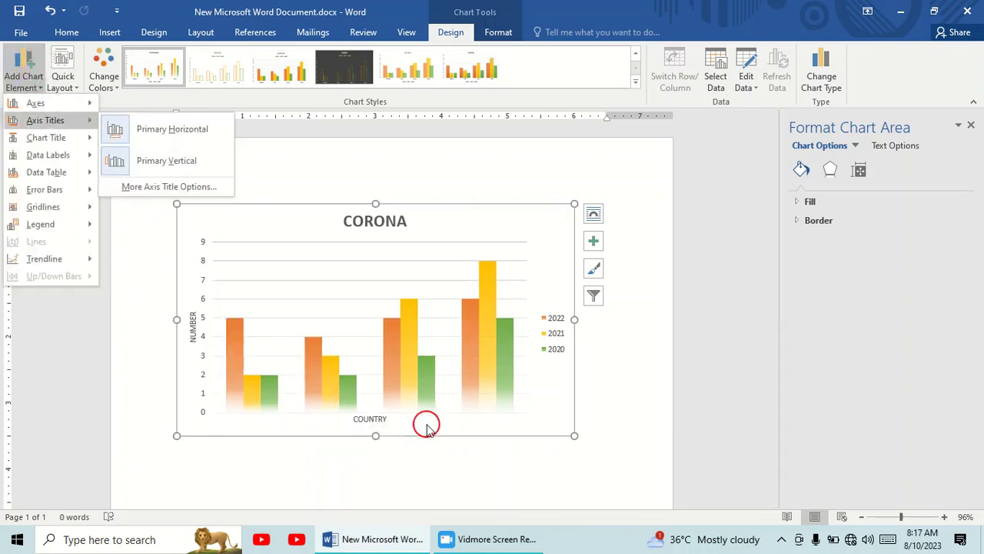
pyautogui.click(169, 160)
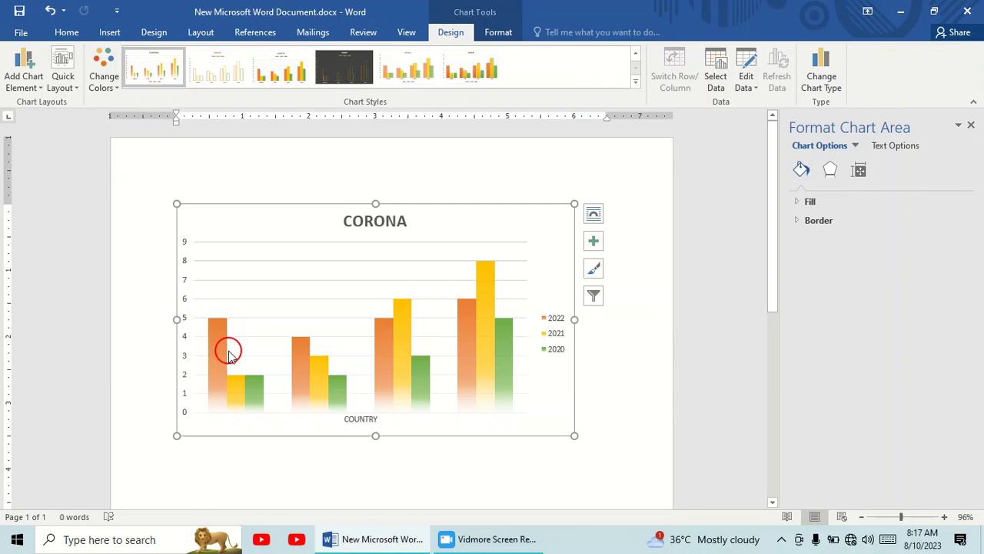
# Add a data table with legend keys beneath the chart's columns
pyautogui.click(23, 78)
pyautogui.moveTo(47, 138)
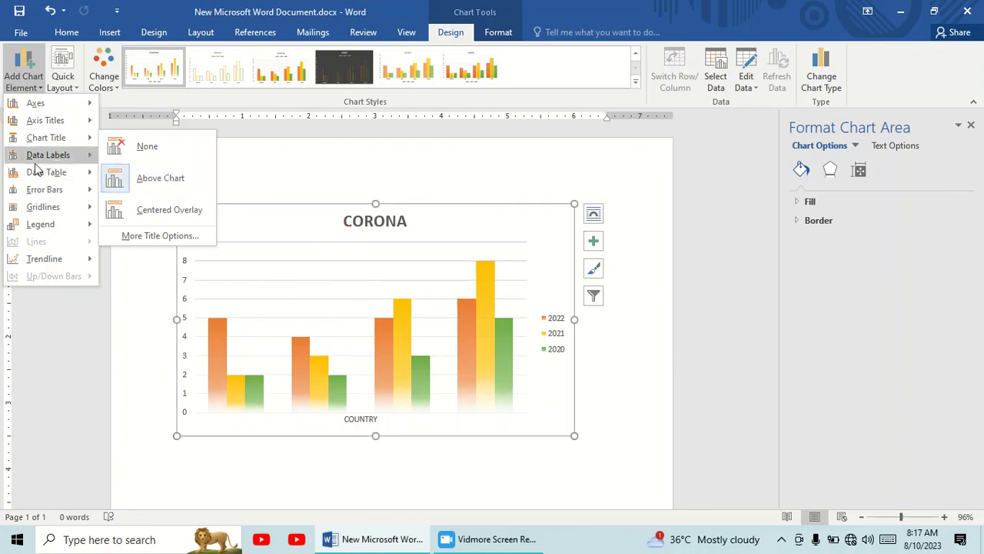
pyautogui.click(66, 173)
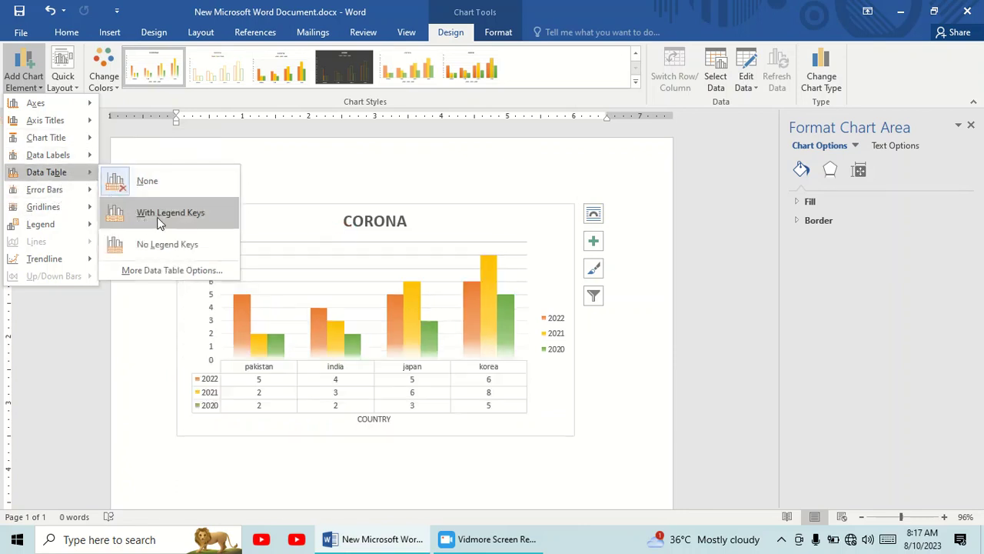
pyautogui.click(170, 221)
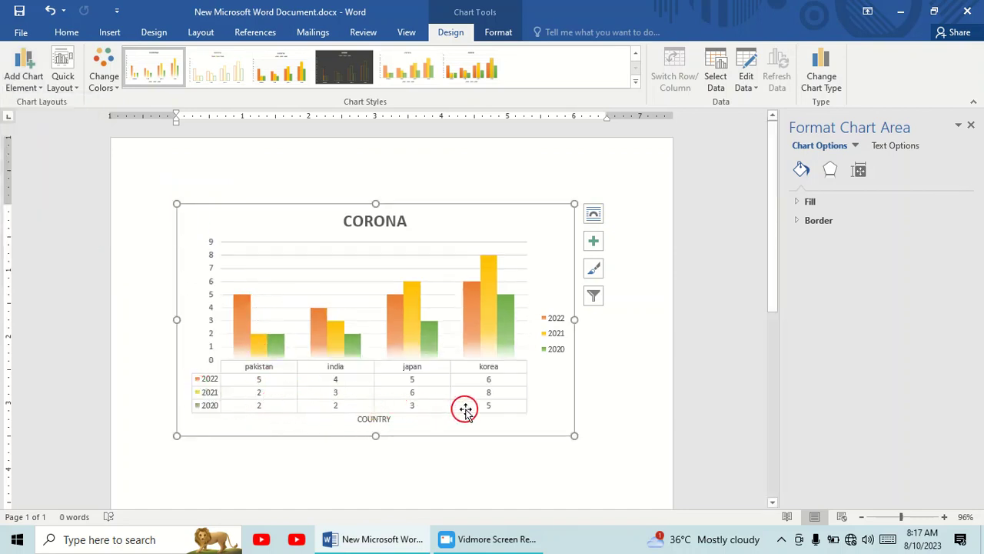
# Add primary minor horizontal gridlines to the chart
pyautogui.click(34, 86)
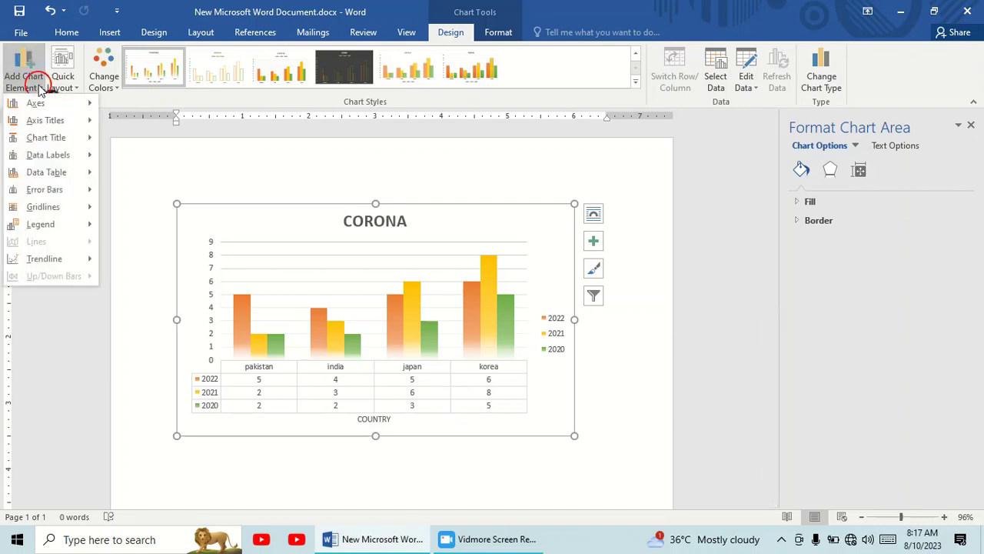
pyautogui.moveTo(48, 209)
pyautogui.click(152, 265)
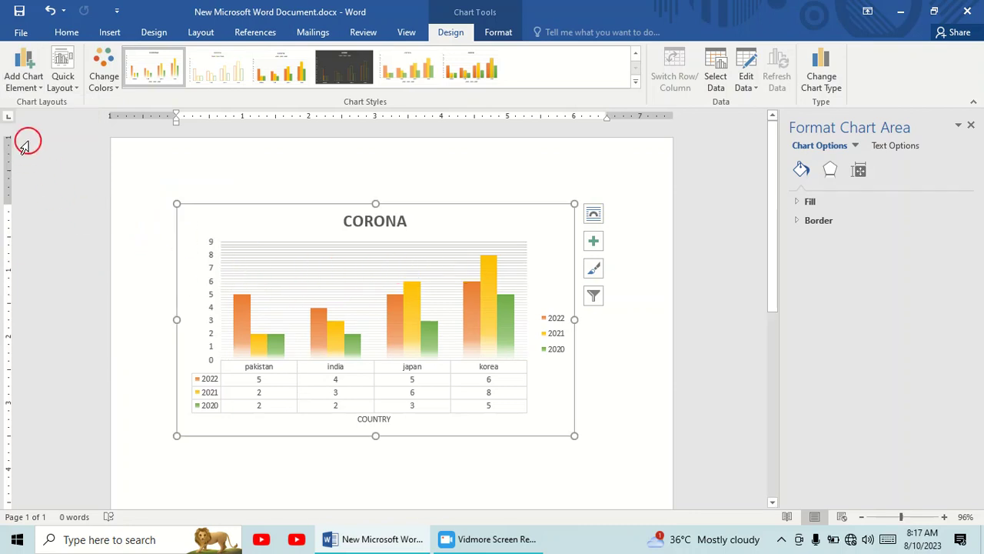
# Move the chart's legend from beside the plot to the top, under the title
pyautogui.click(30, 80)
pyautogui.moveTo(67, 224)
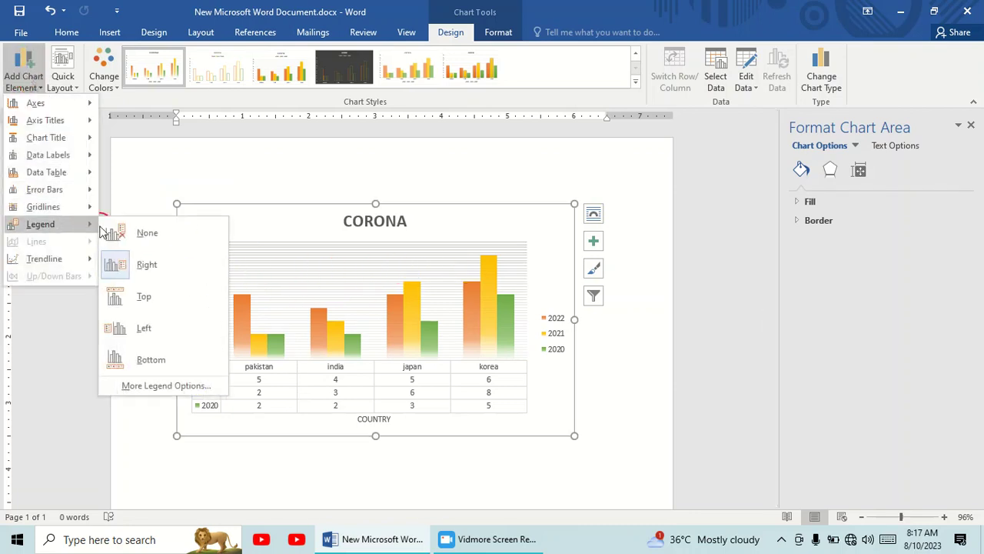
pyautogui.click(159, 265)
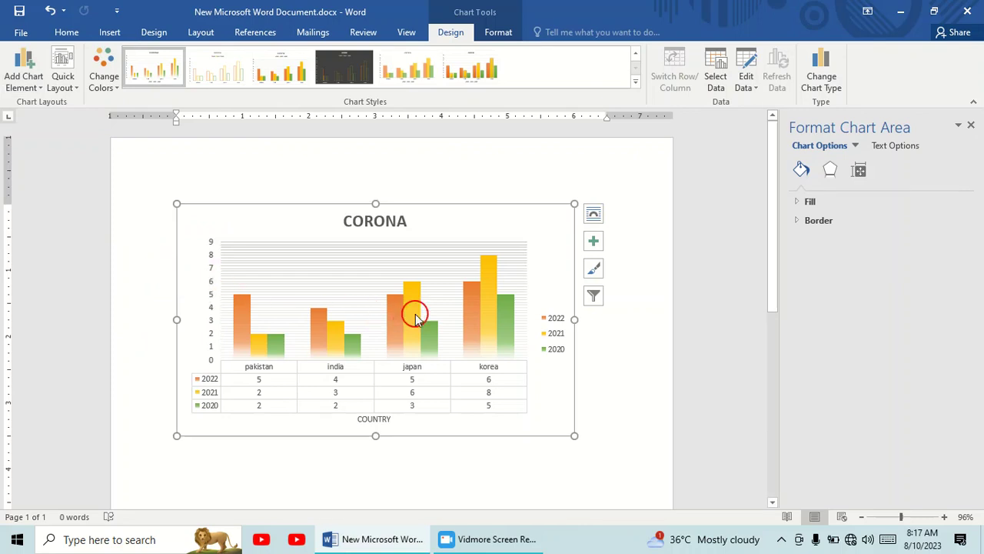
pyautogui.click(25, 76)
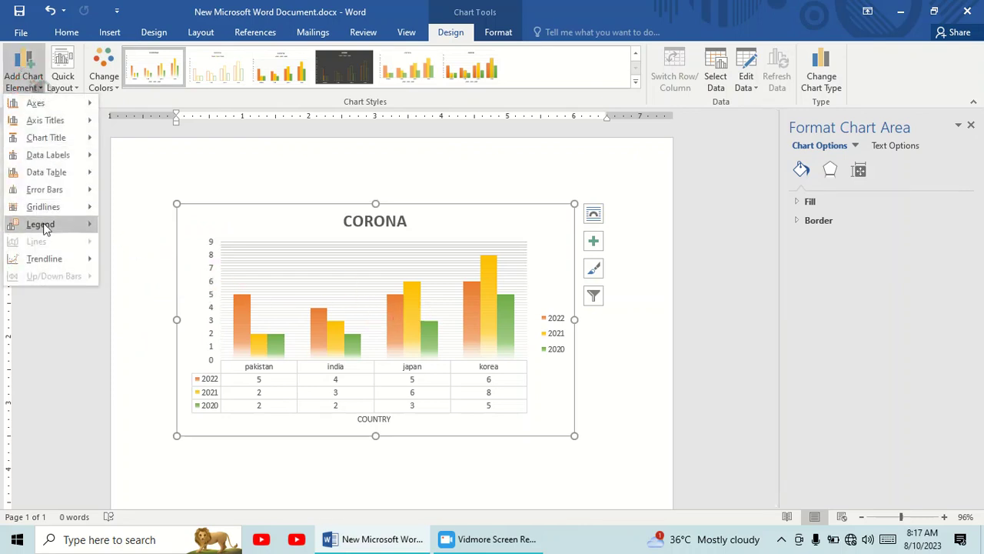
pyautogui.moveTo(43, 225)
pyautogui.click(169, 304)
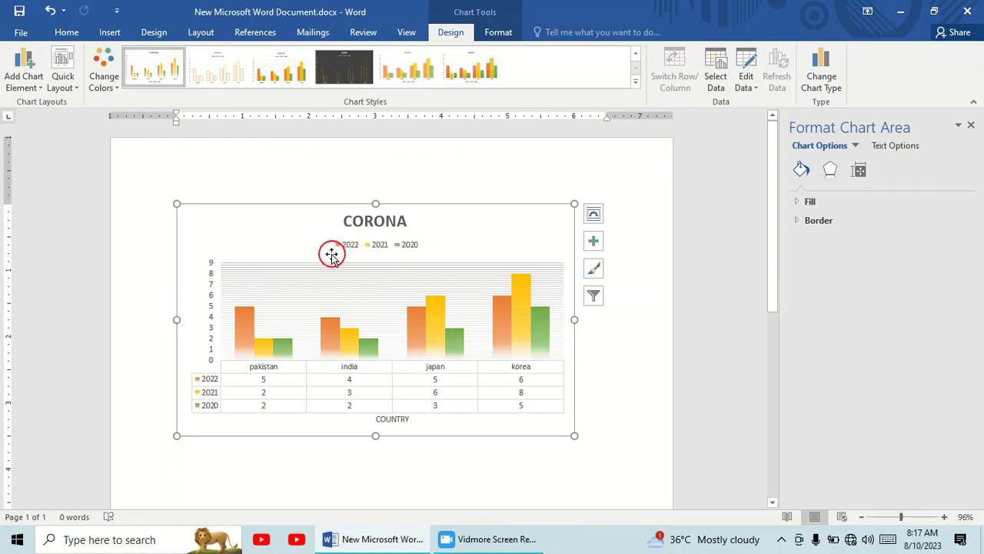
pyautogui.click(25, 78)
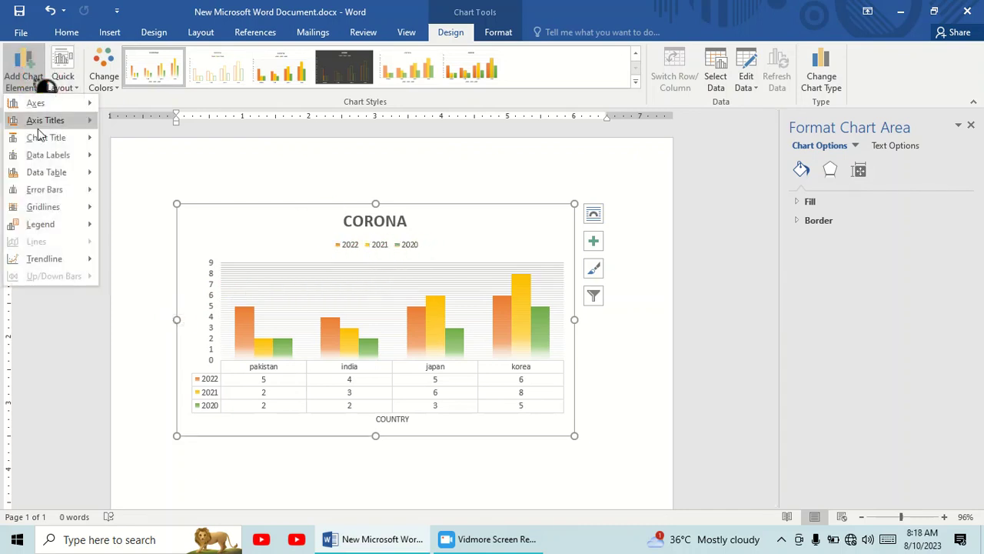
pyautogui.moveTo(46, 227)
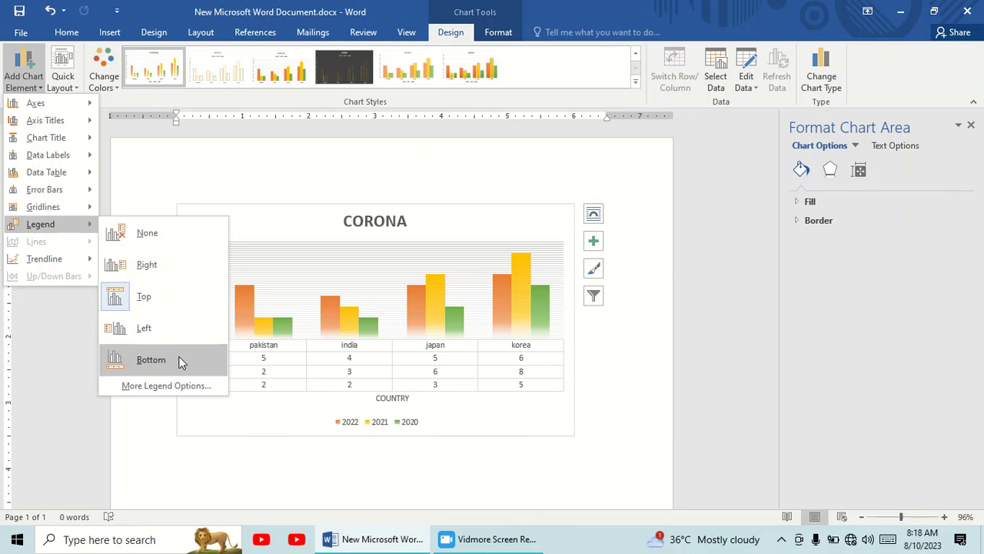
pyautogui.click(158, 305)
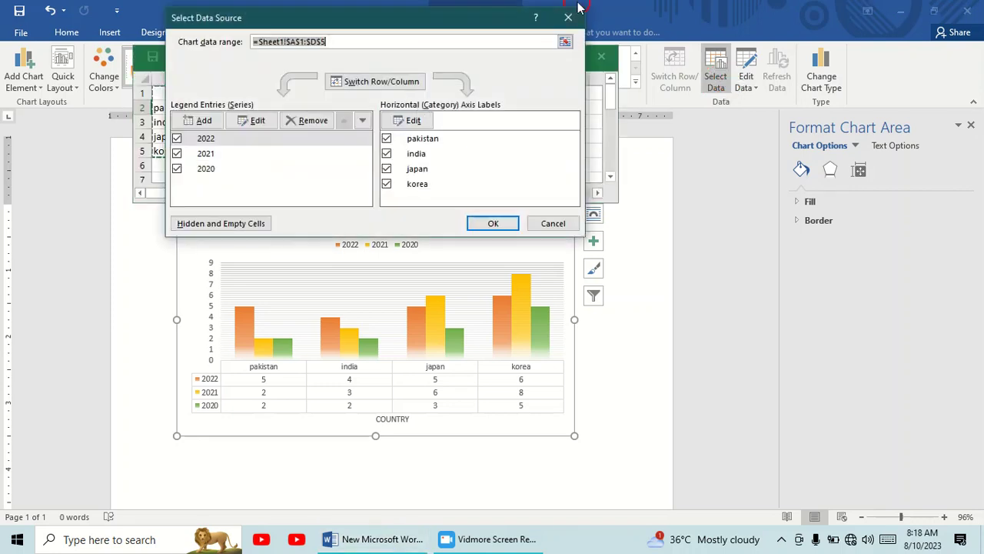
# Dismiss the data source selection, extend the chart's data range to row 6 and add "us" as the new country in A6
pyautogui.click(573, 19)
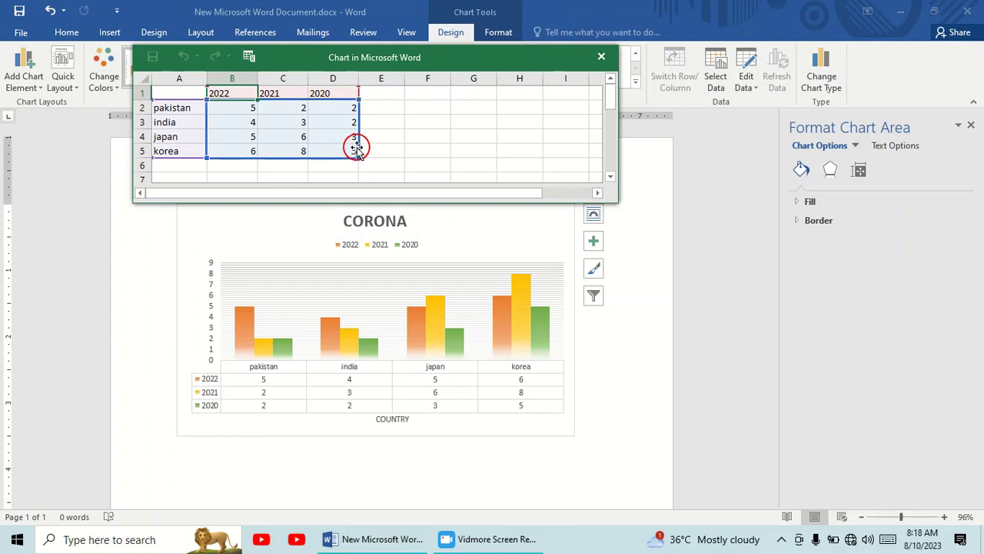
pyautogui.moveTo(358, 159); pyautogui.dragTo(357, 170)
pyautogui.click(178, 163)
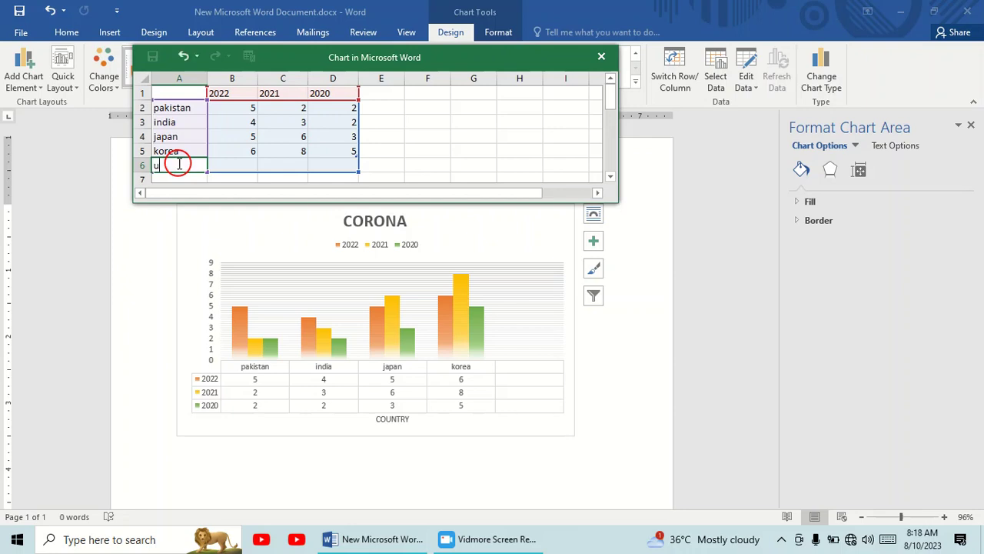
pyautogui.write('us')
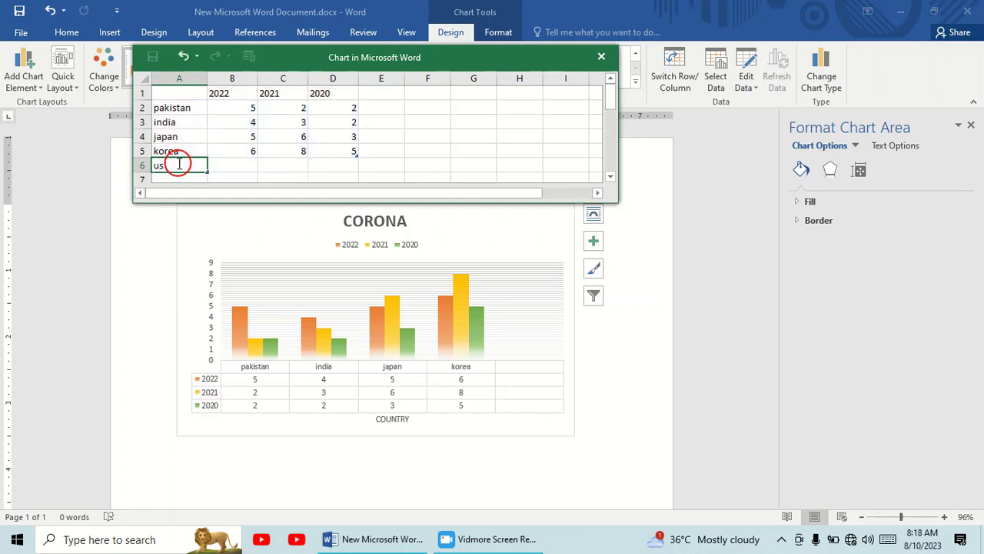
# Enter 2, 4 and 5 as the us values for 2022, 2021 and 2020, and close the chart data sheet
pyautogui.click(250, 156)
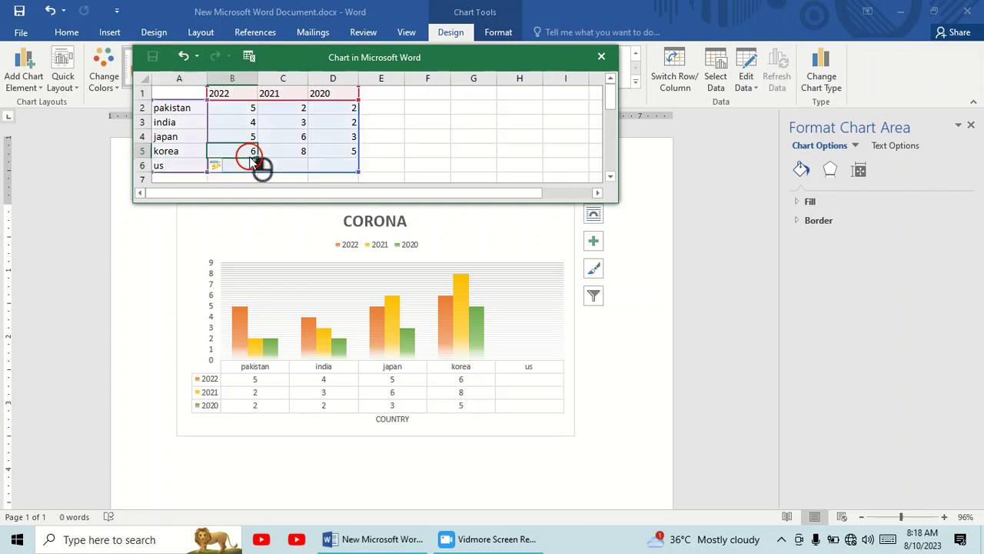
pyautogui.click(251, 161)
pyautogui.write('2')
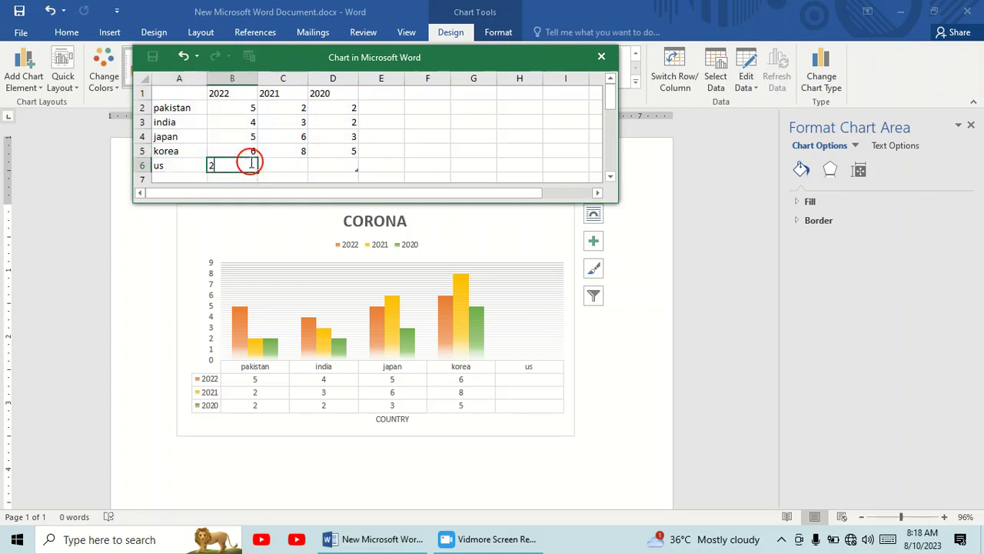
pyautogui.click(277, 168)
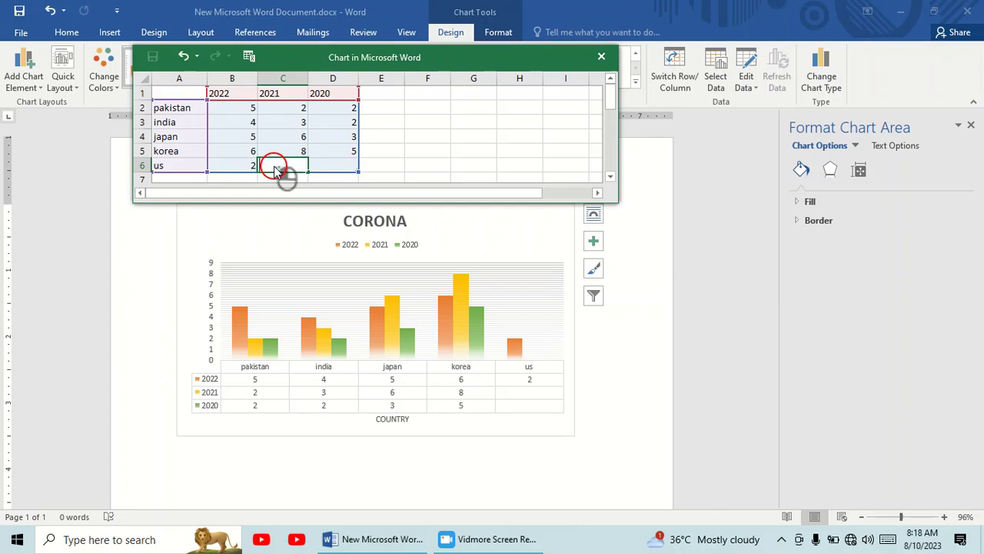
pyautogui.write('4')
pyautogui.click(334, 160)
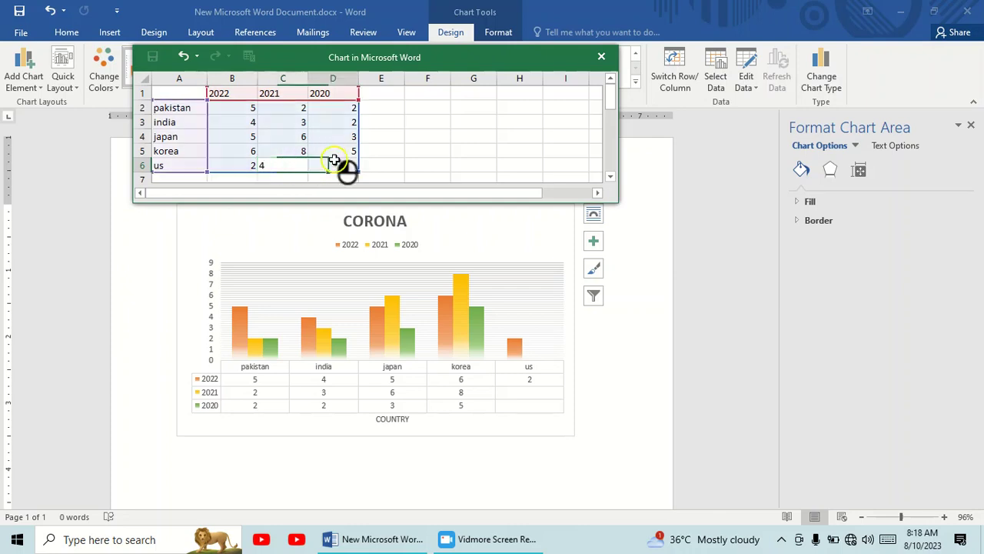
pyautogui.write('5')
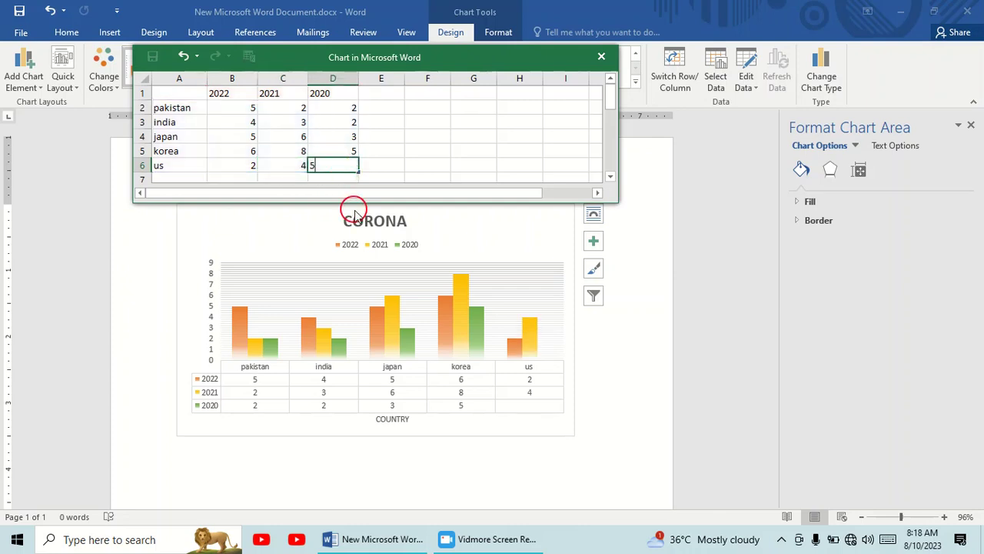
pyautogui.click(608, 57)
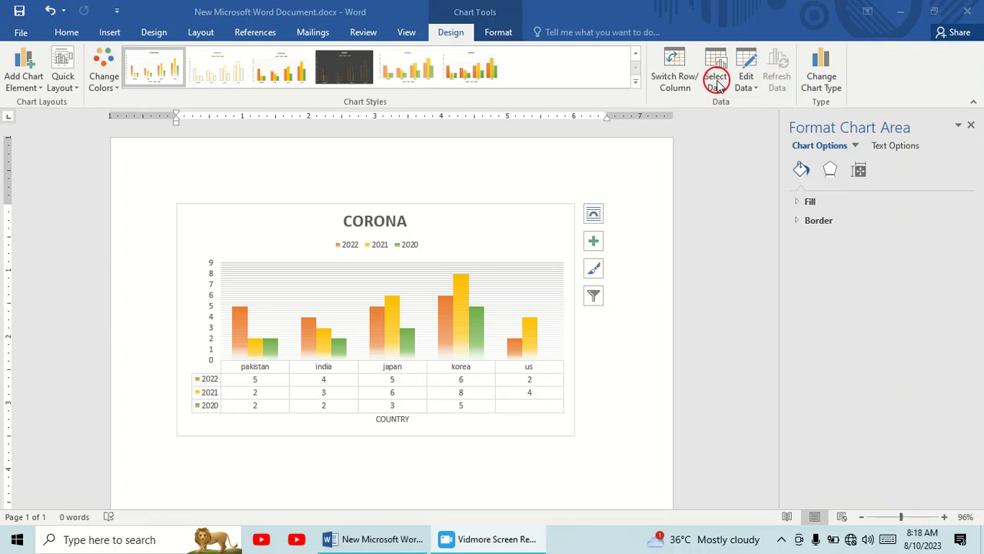
# Shrink the chart to about 5.11" wide by 2.91" high
pyautogui.click(679, 78)
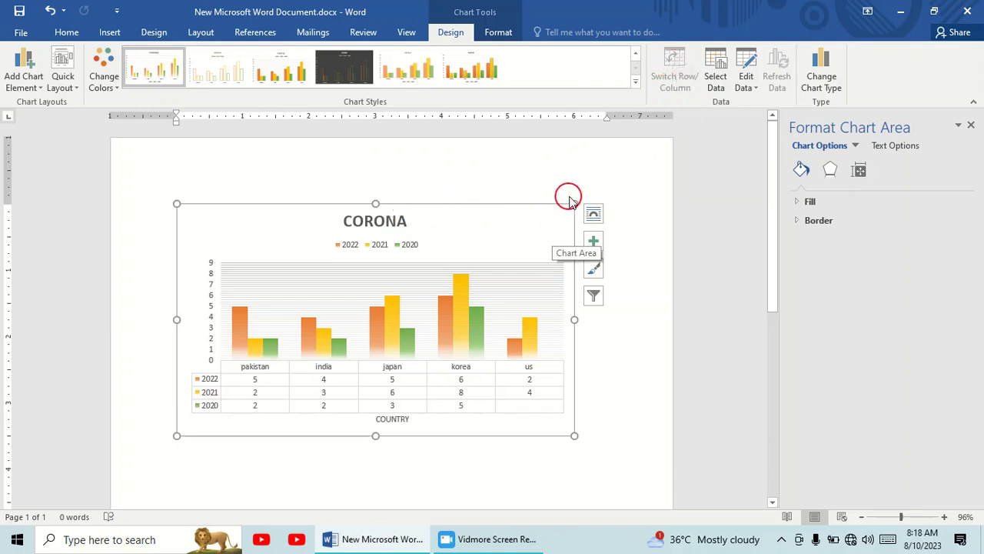
pyautogui.moveTo(571, 200); pyautogui.dragTo(515, 243)
# Reopen the chart's data sheet to review the entries and close it
pyautogui.click(757, 83)
pyautogui.click(784, 104)
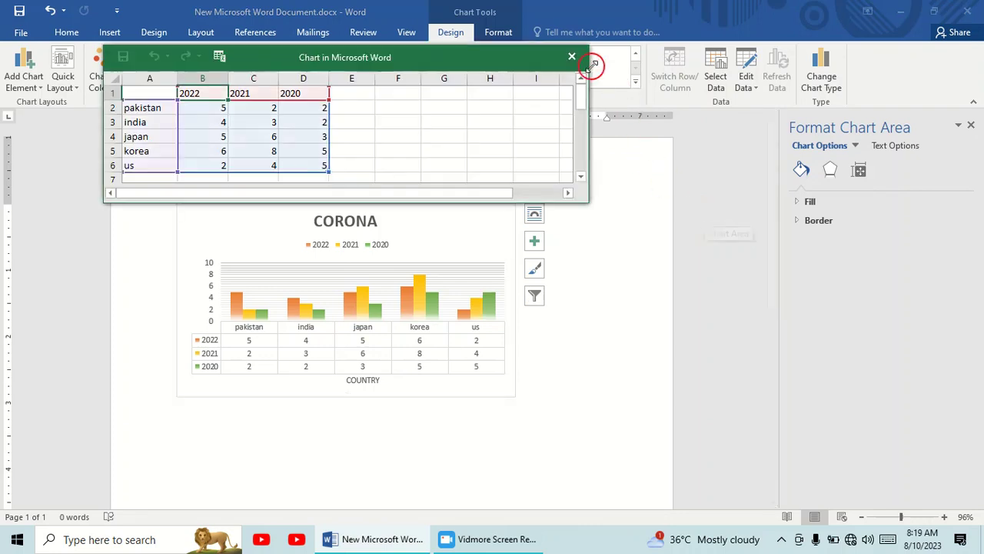
pyautogui.click(578, 56)
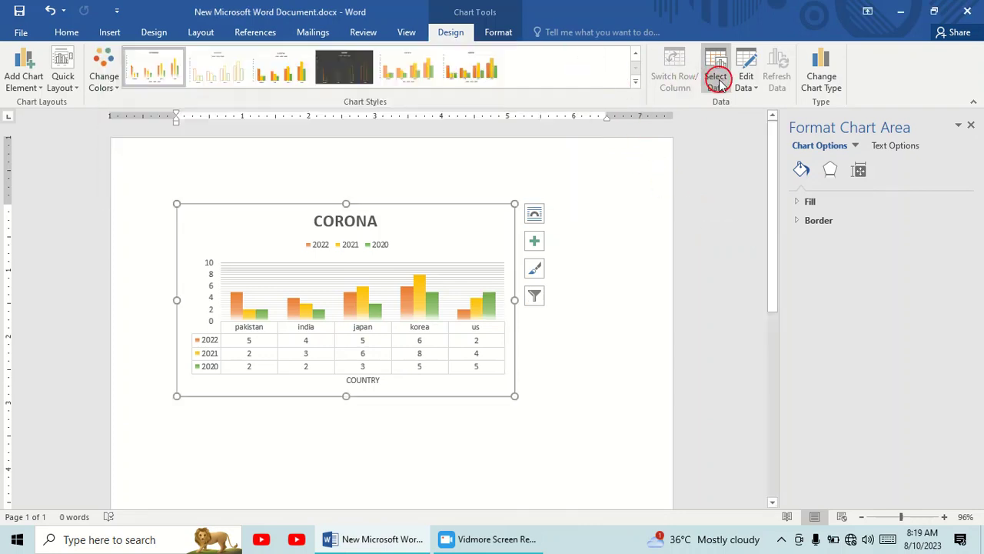
# Change the chart type to 3-D Surface and apply the dark chart style
pyautogui.click(830, 69)
pyautogui.click(323, 158)
pyautogui.moveTo(390, 243)
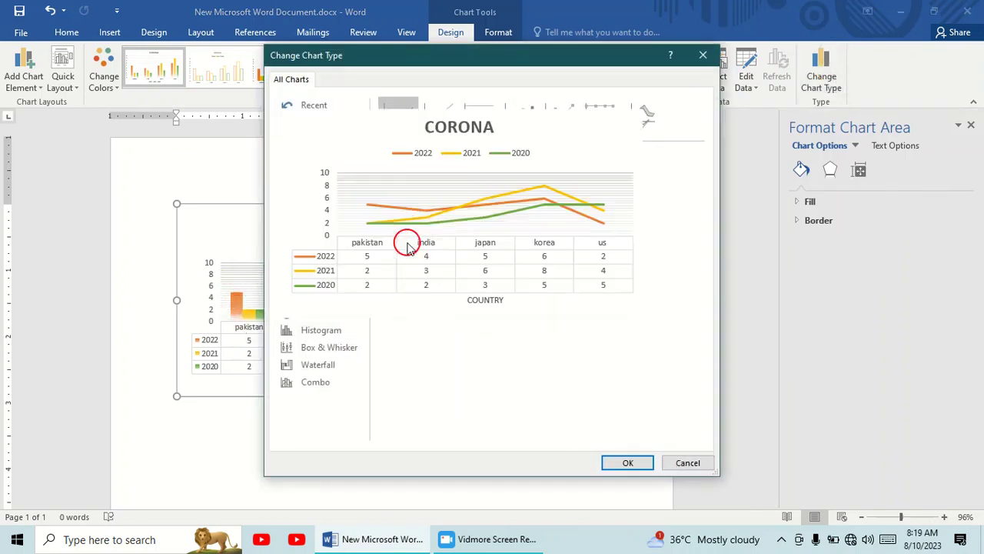
pyautogui.click(315, 263)
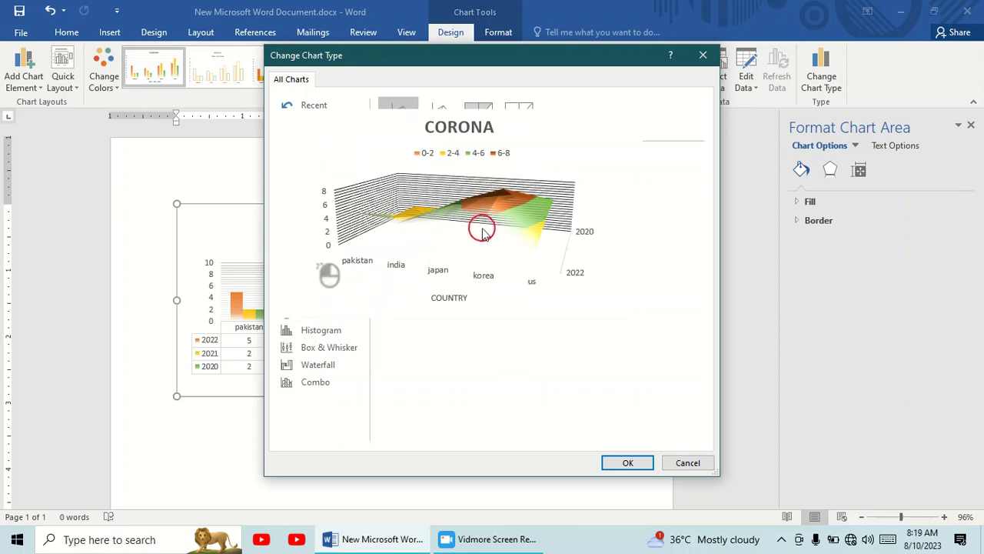
pyautogui.click(628, 464)
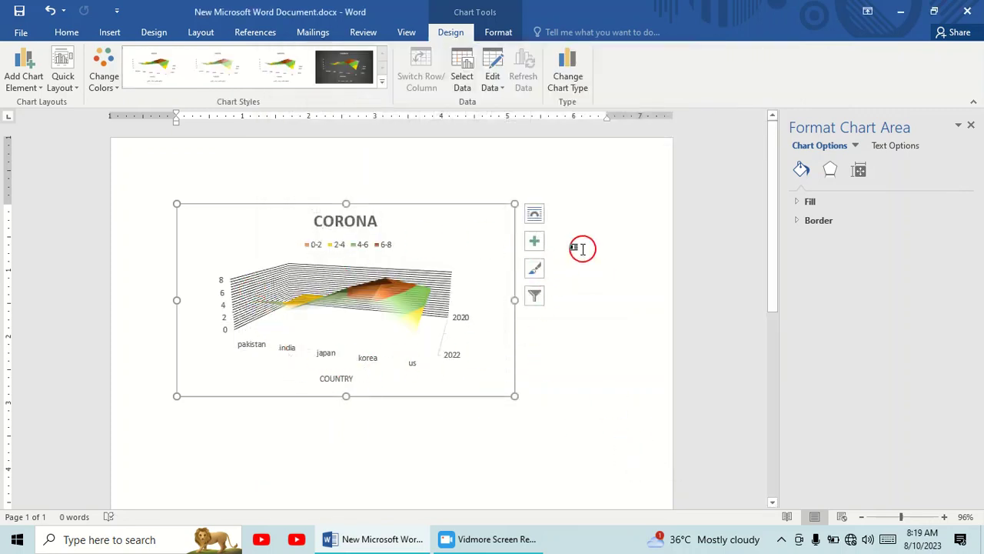
pyautogui.click(363, 66)
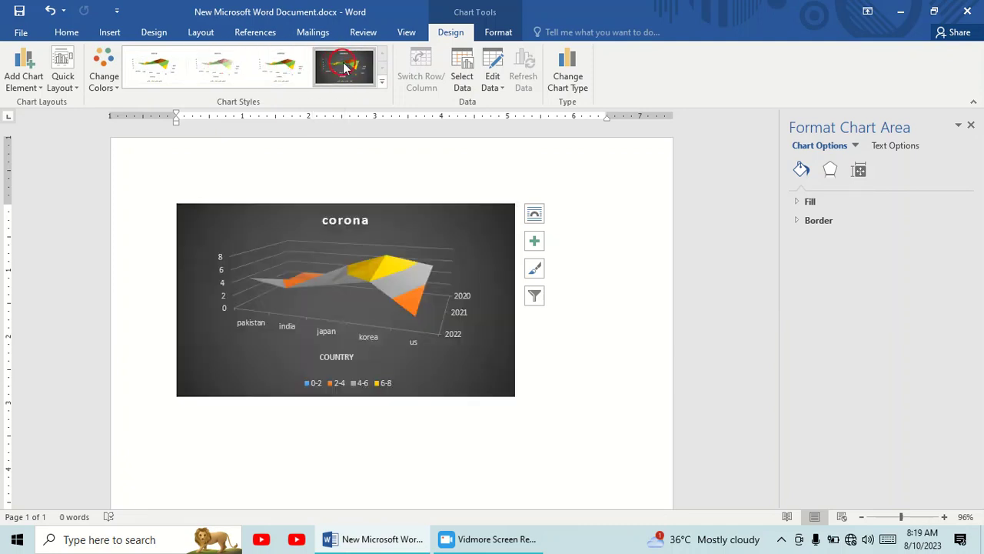
pyautogui.click(344, 68)
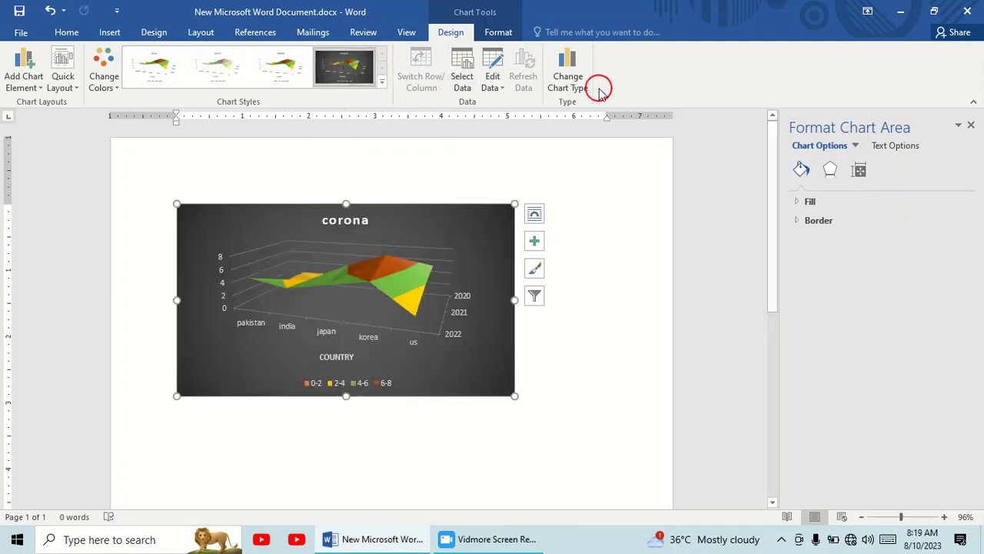
# Change the chart type to Pie and apply the light chart style with percentage labels and the legend under the title
pyautogui.click(573, 66)
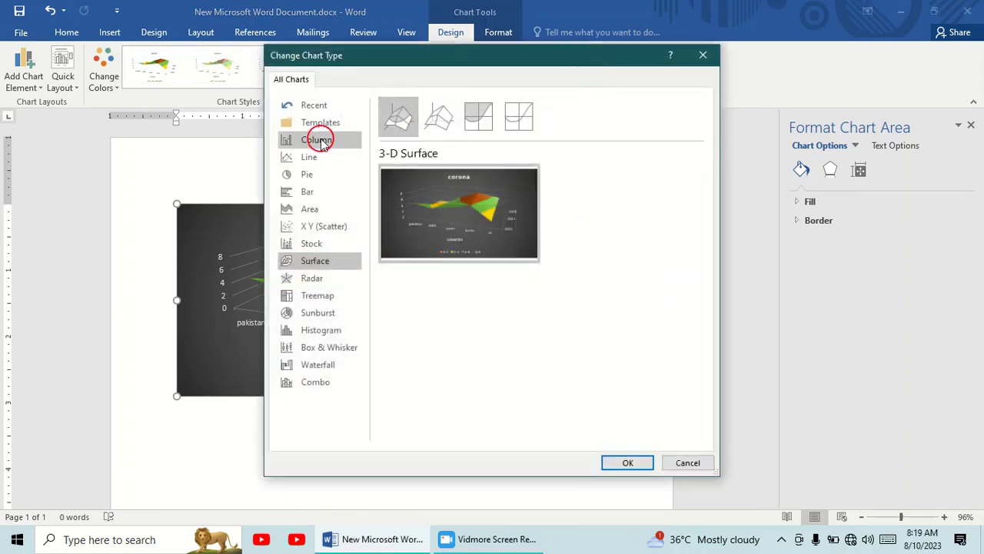
pyautogui.click(318, 173)
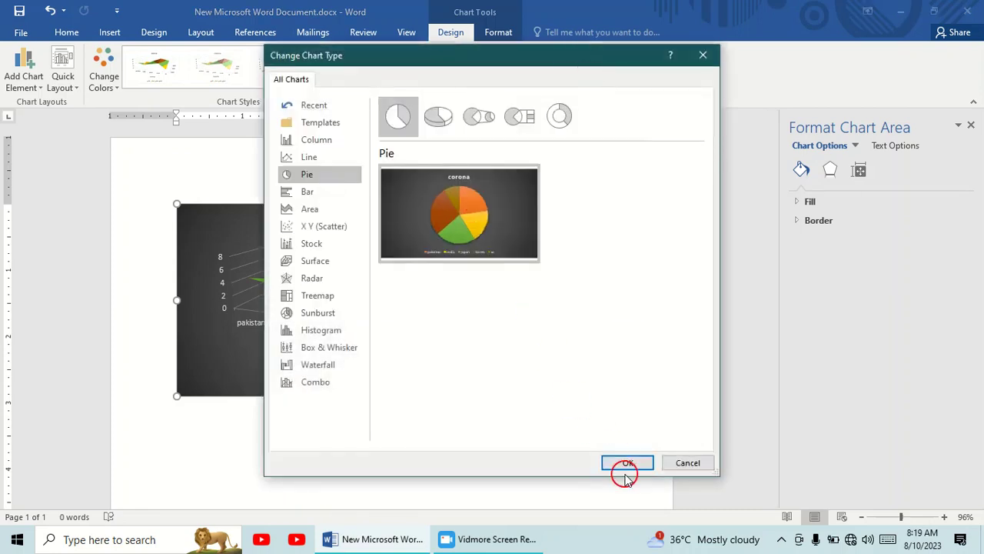
pyautogui.click(627, 465)
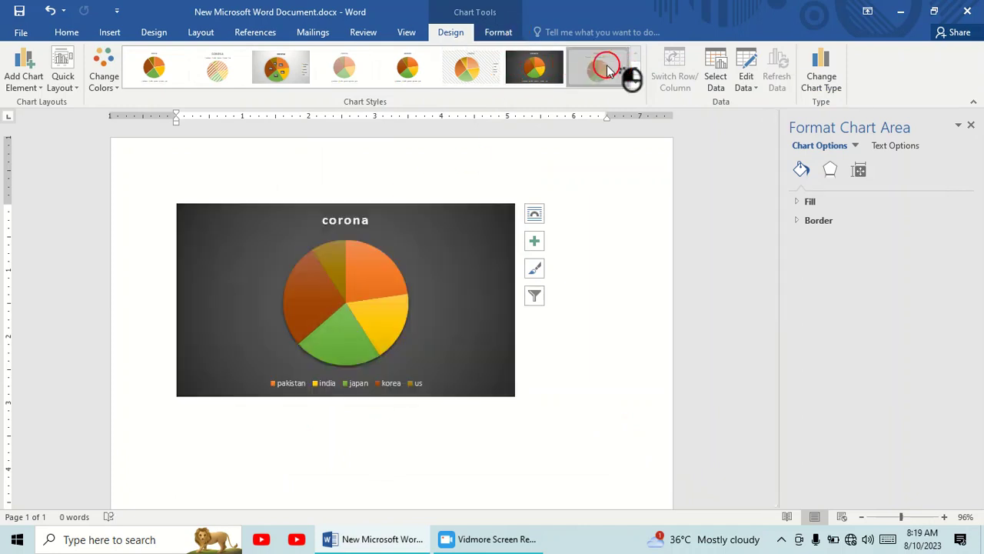
pyautogui.click(628, 77)
# Change the chart type back to Clustered Column
pyautogui.click(821, 80)
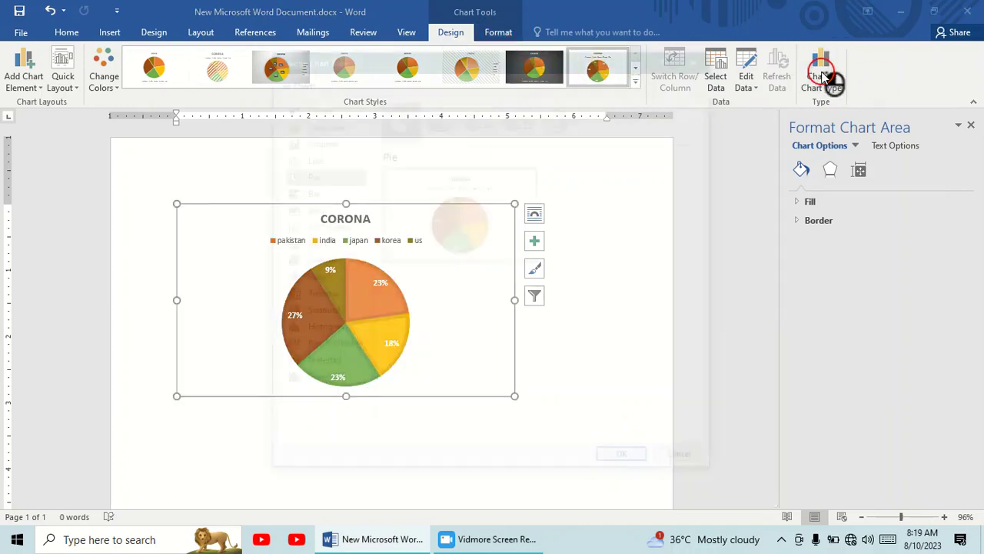
pyautogui.click(332, 145)
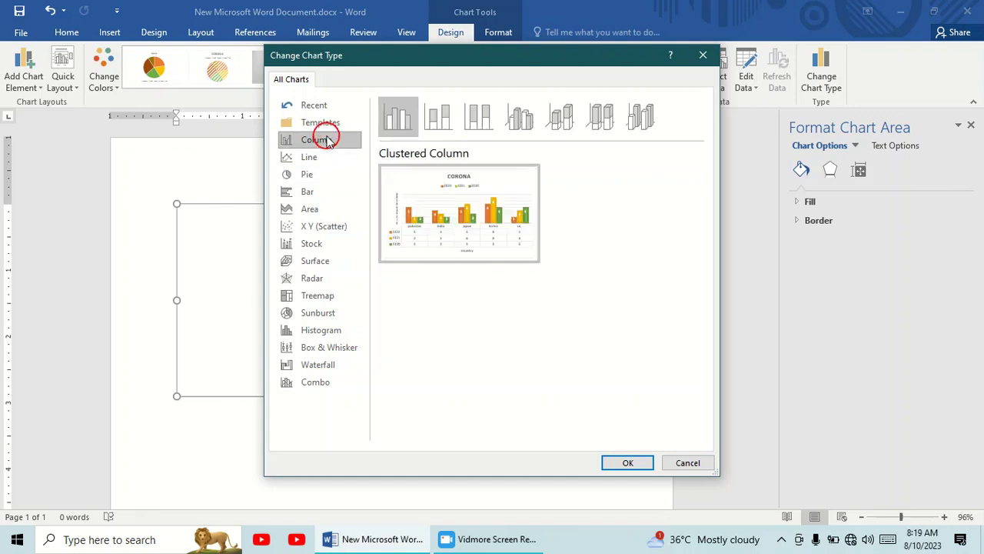
pyautogui.click(637, 462)
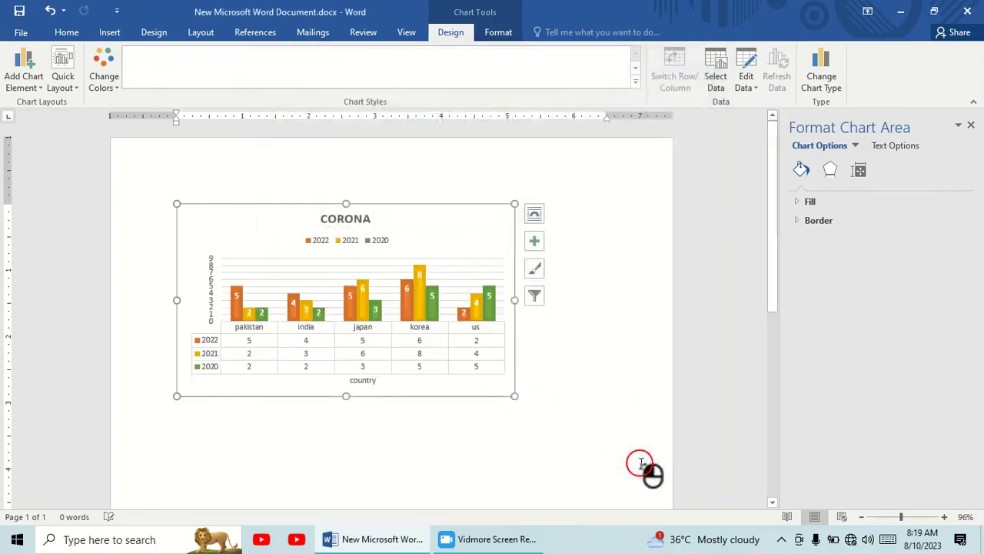
# Open the formatting options for the chart area and reset its formatting to match the style
pyautogui.click(505, 34)
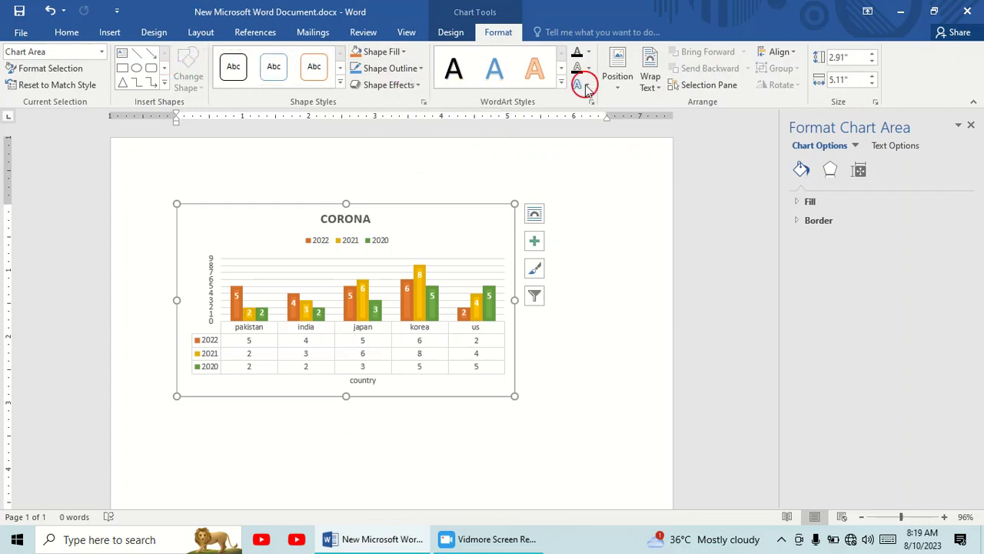
pyautogui.click(74, 67)
pyautogui.click(74, 66)
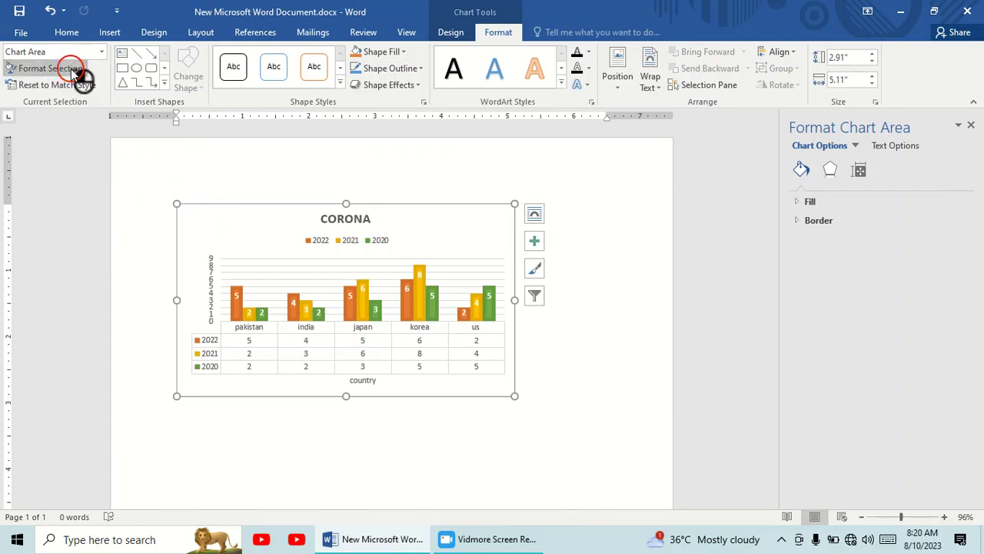
pyautogui.click(31, 86)
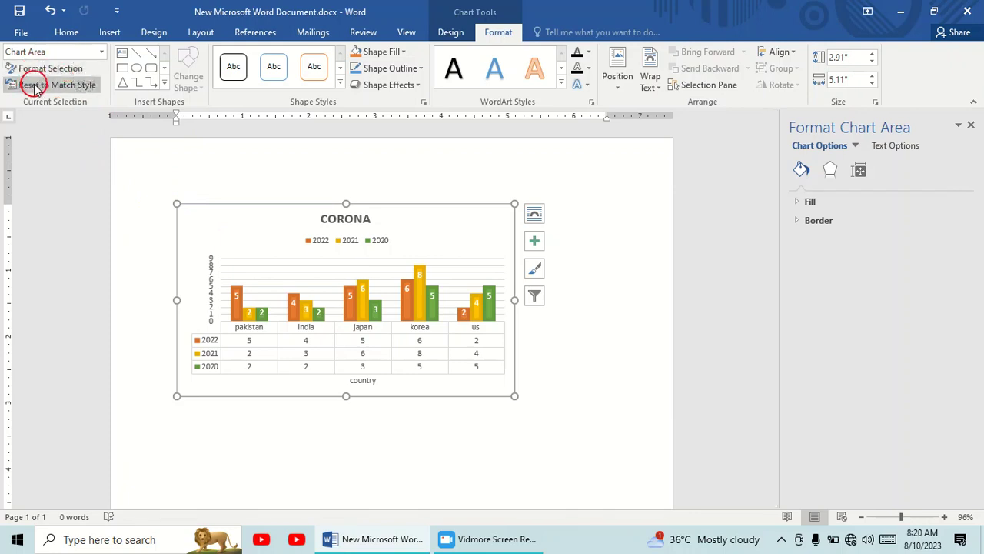
# Fill the chart area with the dark blue-gray theme colour
pyautogui.click(400, 52)
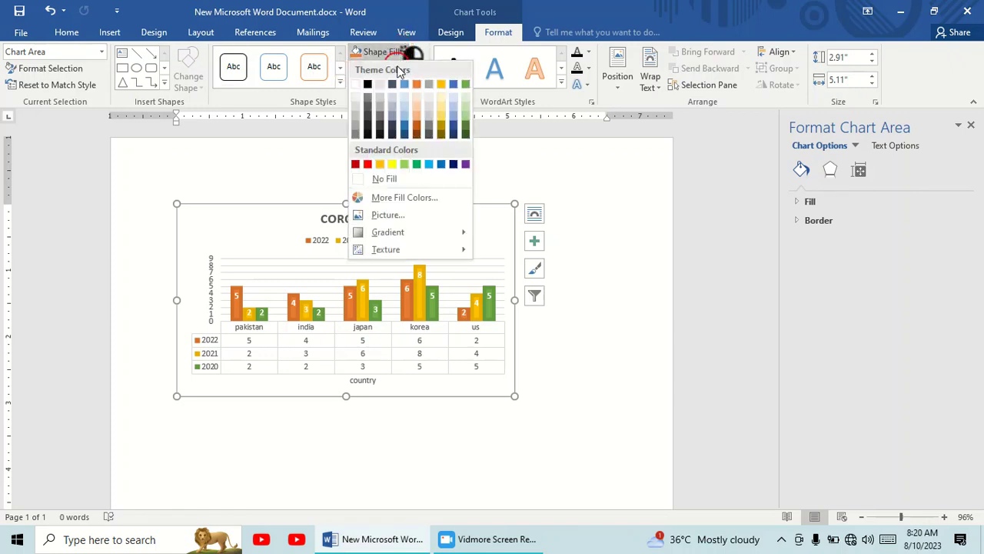
pyautogui.click(396, 80)
pyautogui.click(412, 52)
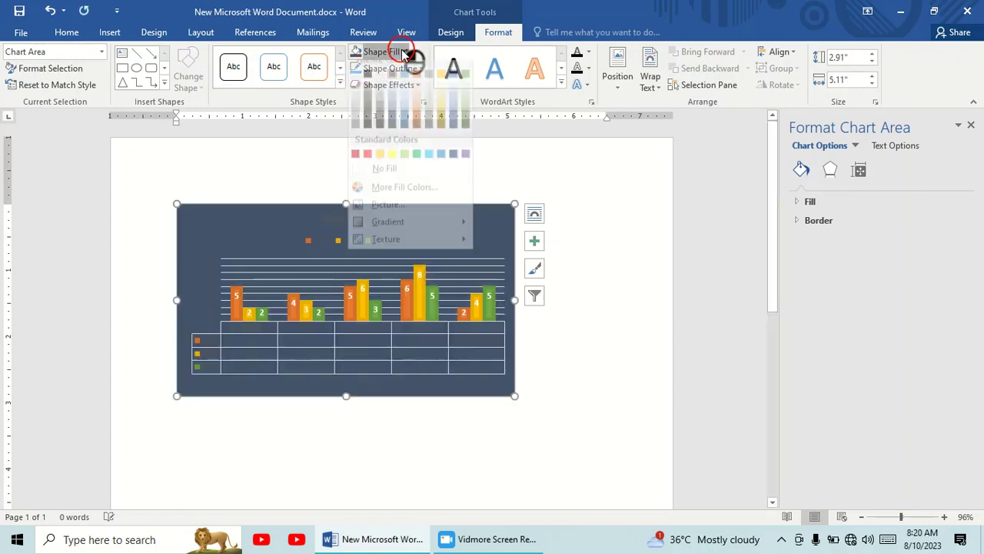
pyautogui.click(319, 148)
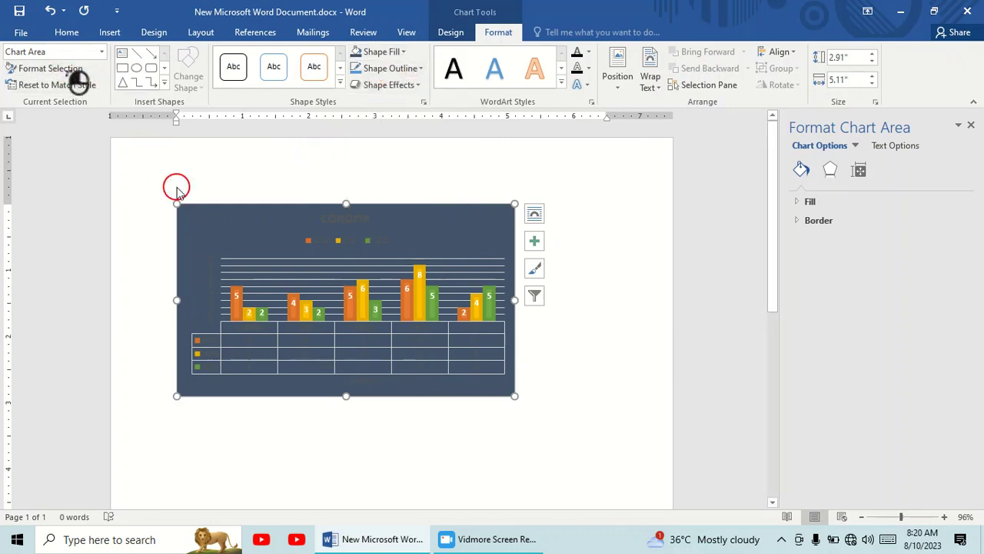
# Try to apply a yellow text highlight to the chart's major gridlines and undo it
pyautogui.click(267, 229)
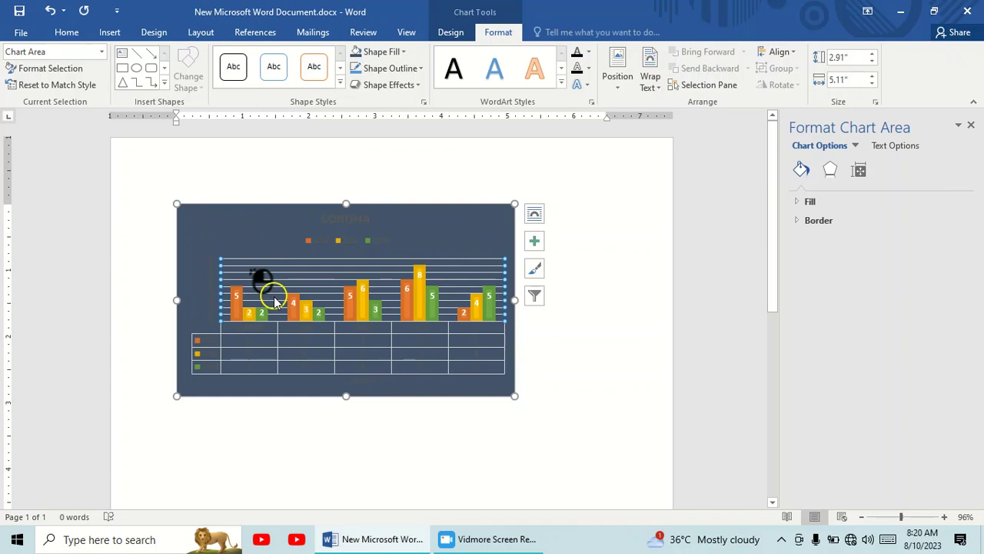
pyautogui.click(68, 32)
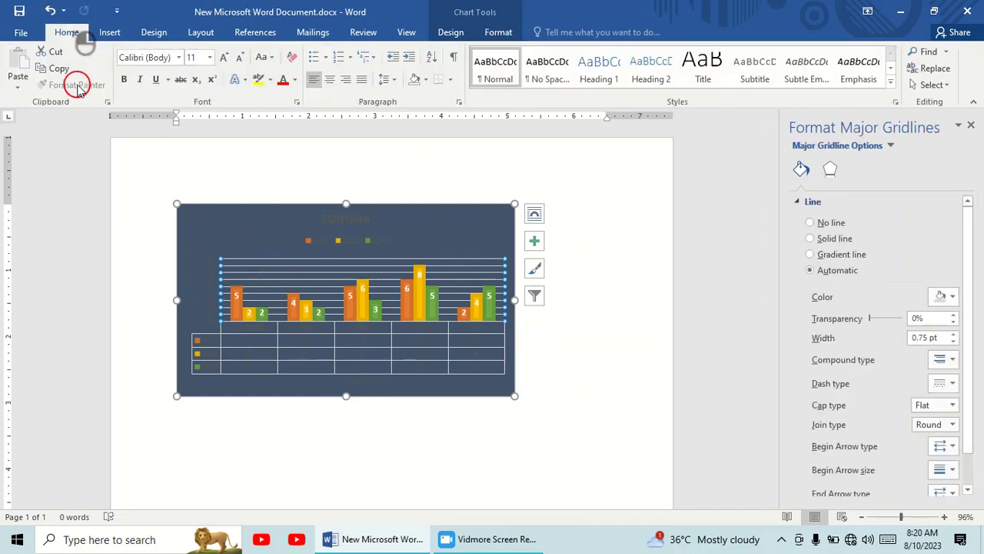
pyautogui.click(269, 82)
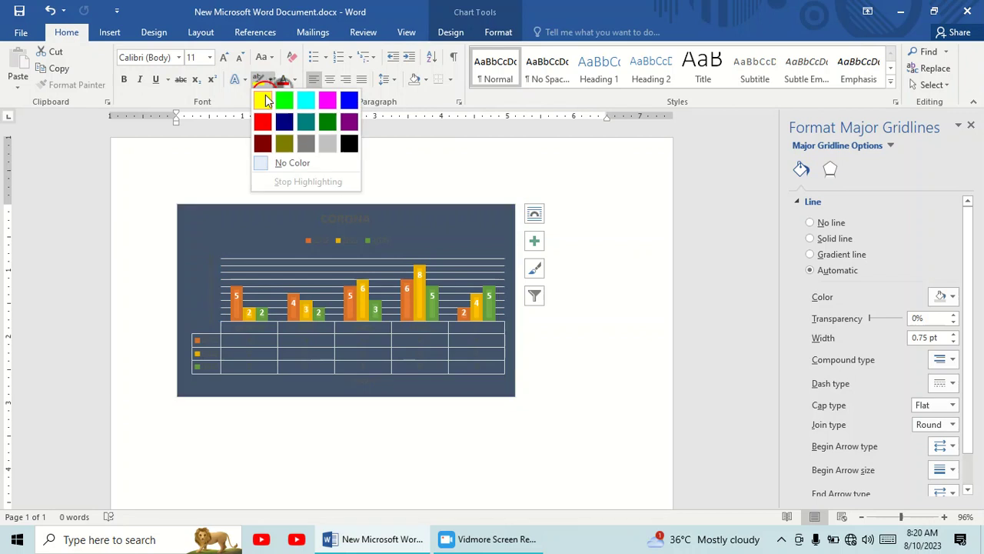
pyautogui.click(264, 98)
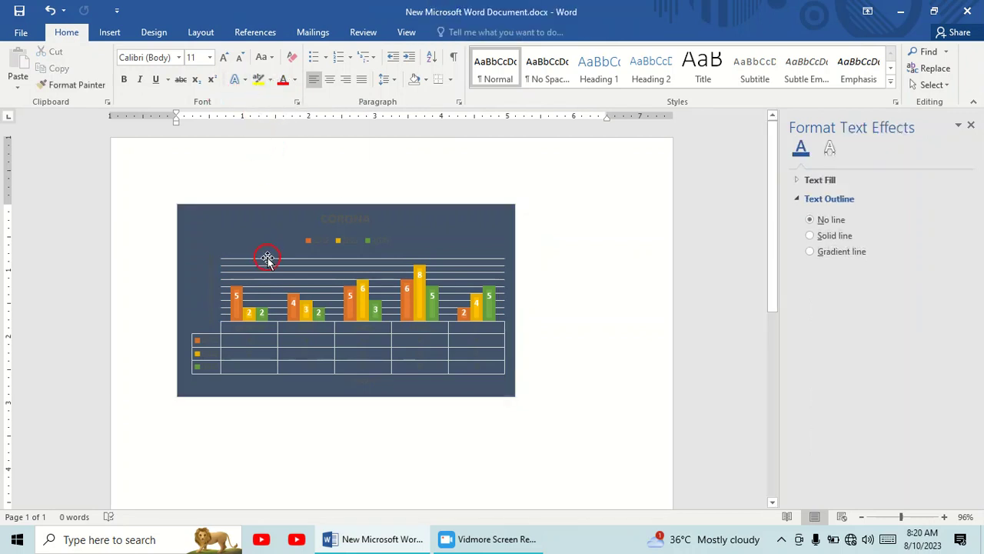
pyautogui.scroll(-3, 265, 296)
pyautogui.hotkey('ctrl', 'z')
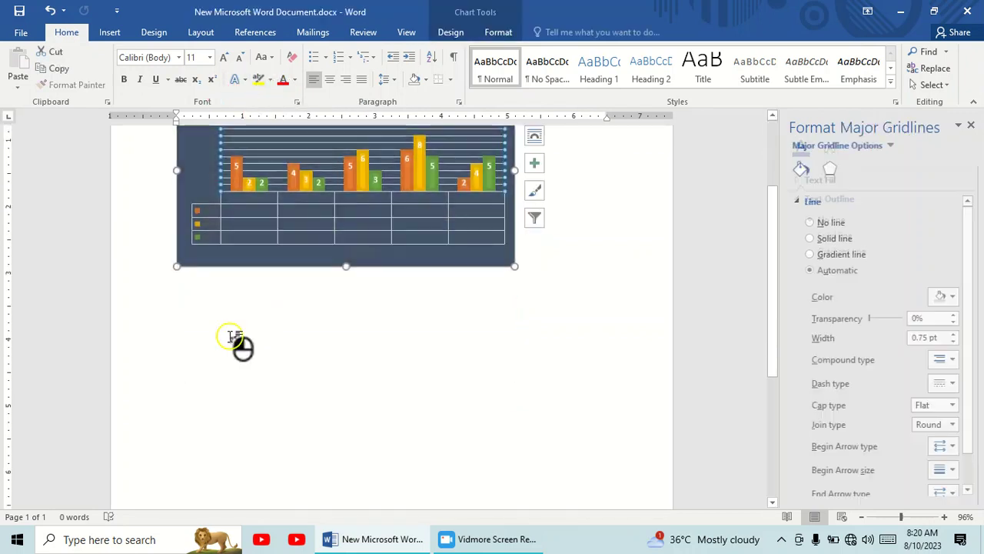
pyautogui.doubleClick(230, 339)
pyautogui.click(519, 301)
pyautogui.click(486, 329)
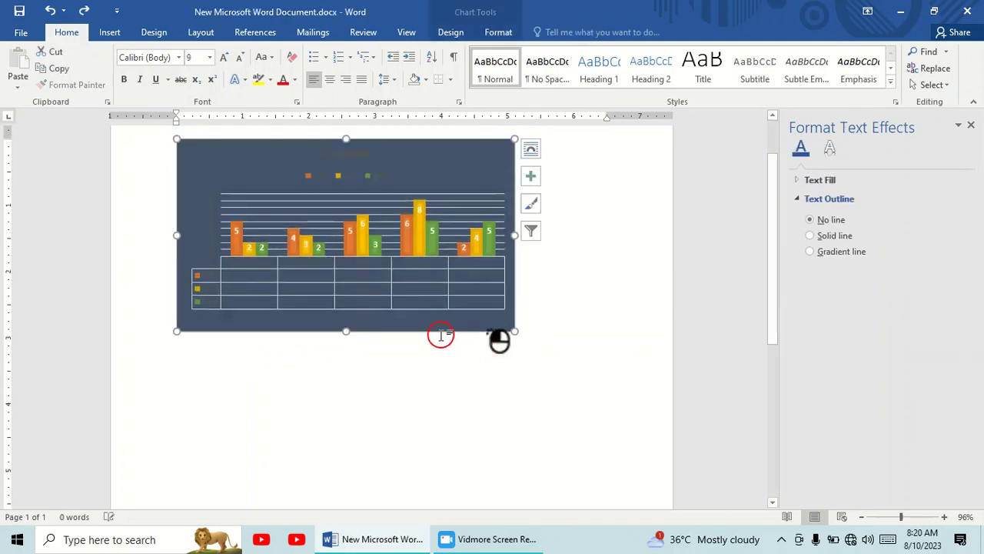
# Insert a blank page before the chart
pyautogui.scroll(-7, 442, 339)
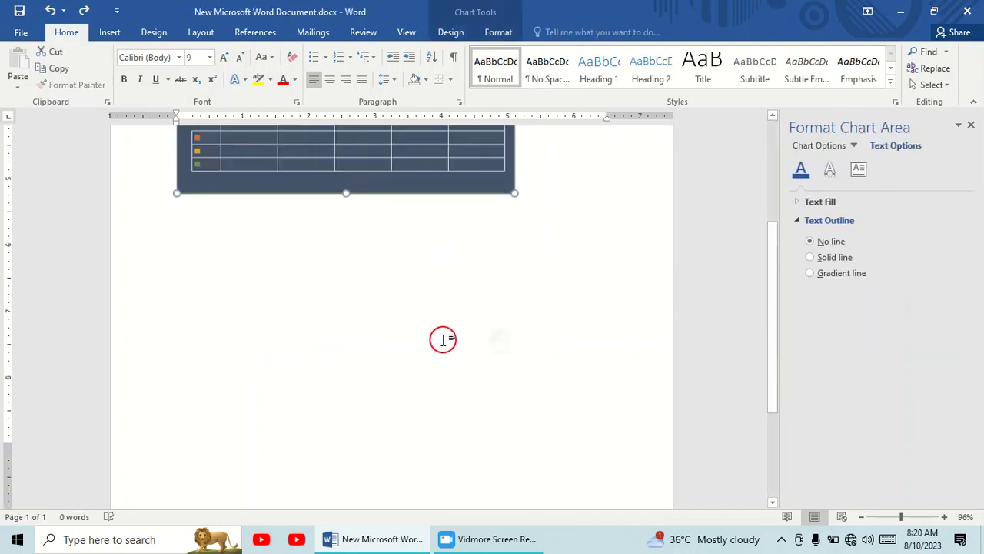
pyautogui.click(157, 33)
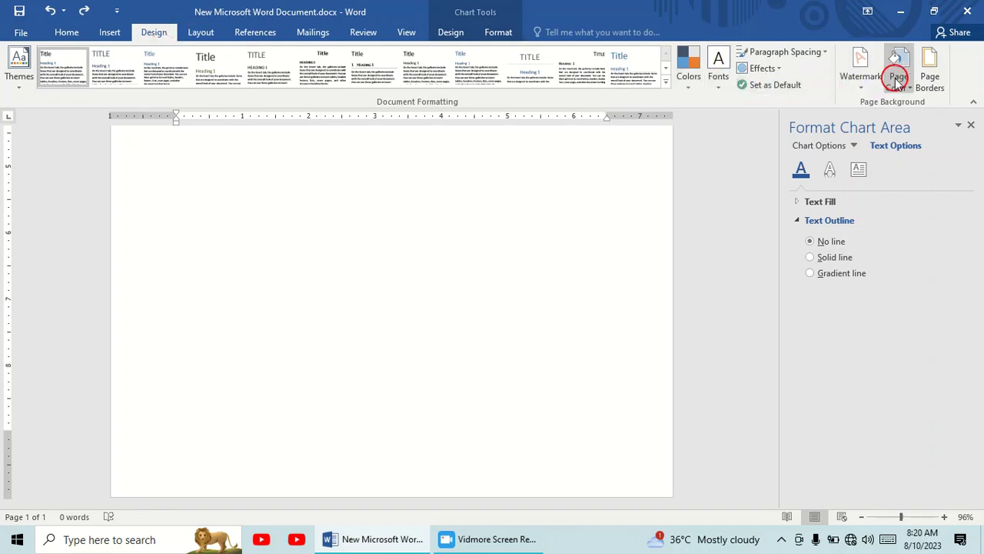
pyautogui.click(110, 32)
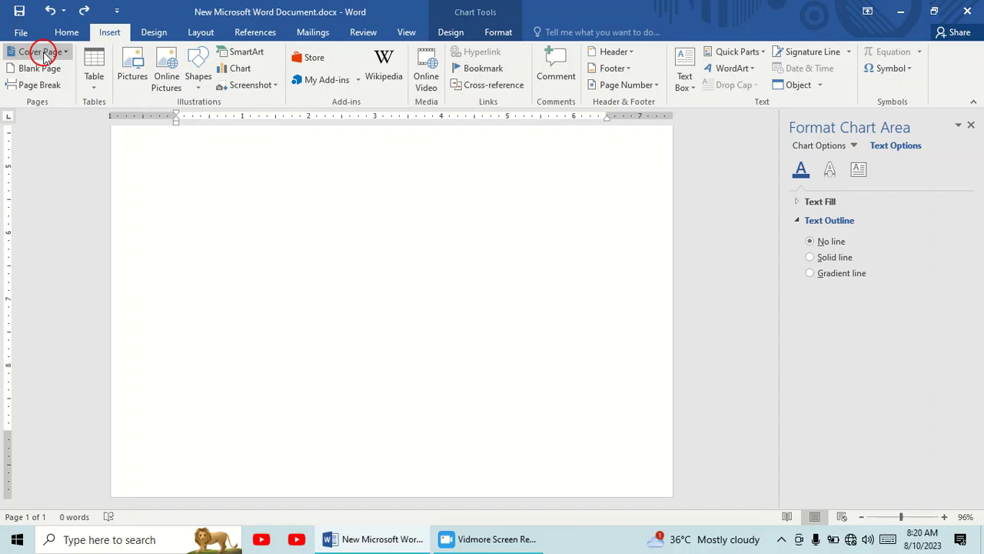
pyautogui.click(46, 68)
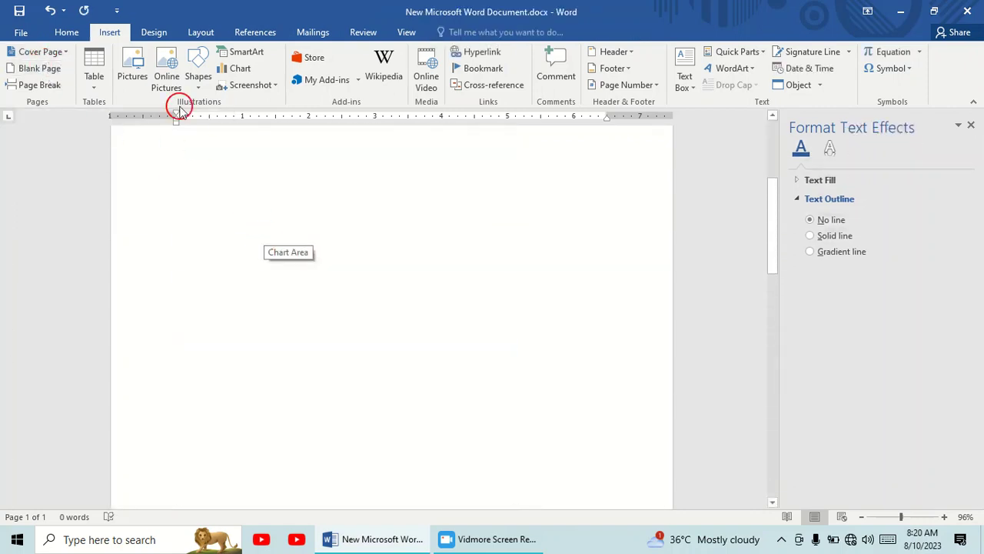
# Generate sample paragraphs on the new blank page with the =rand() function
pyautogui.click(209, 207)
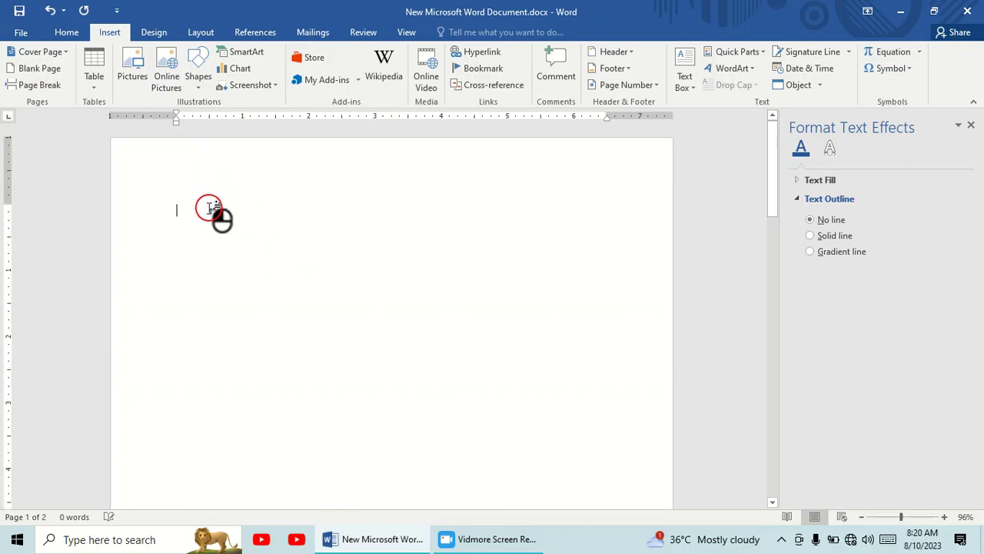
pyautogui.write('=rand(')
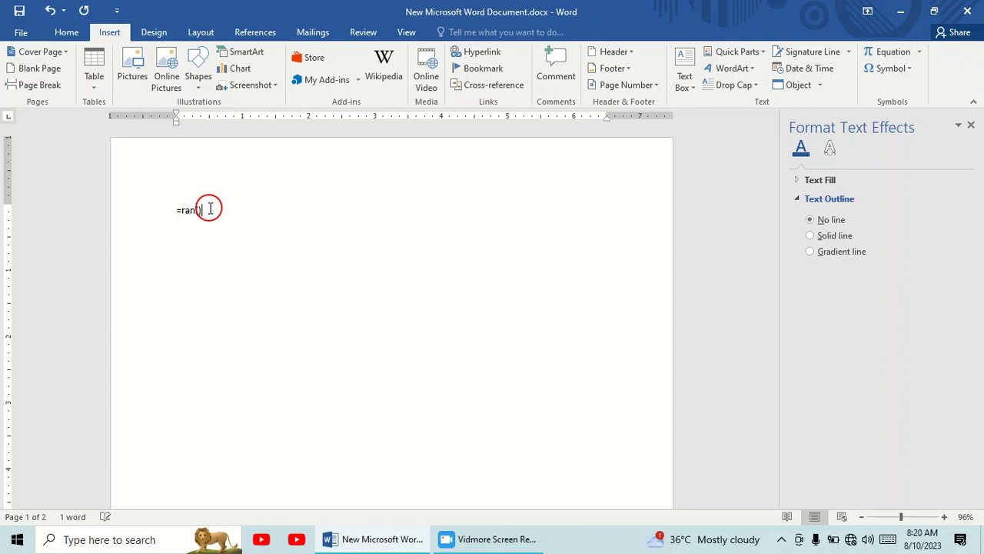
pyautogui.press('Return')
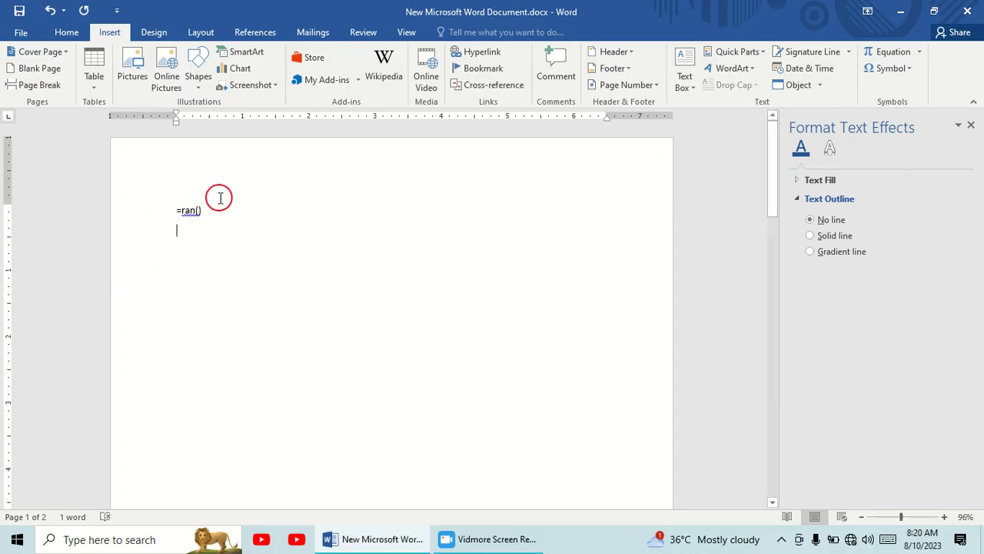
pyautogui.click(188, 210)
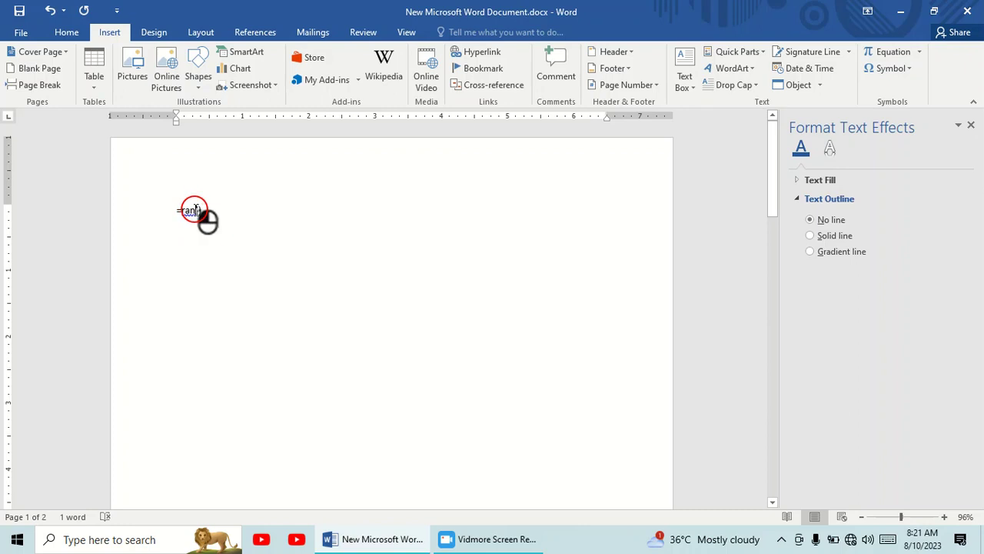
pyautogui.write('d(')
pyautogui.click(220, 210)
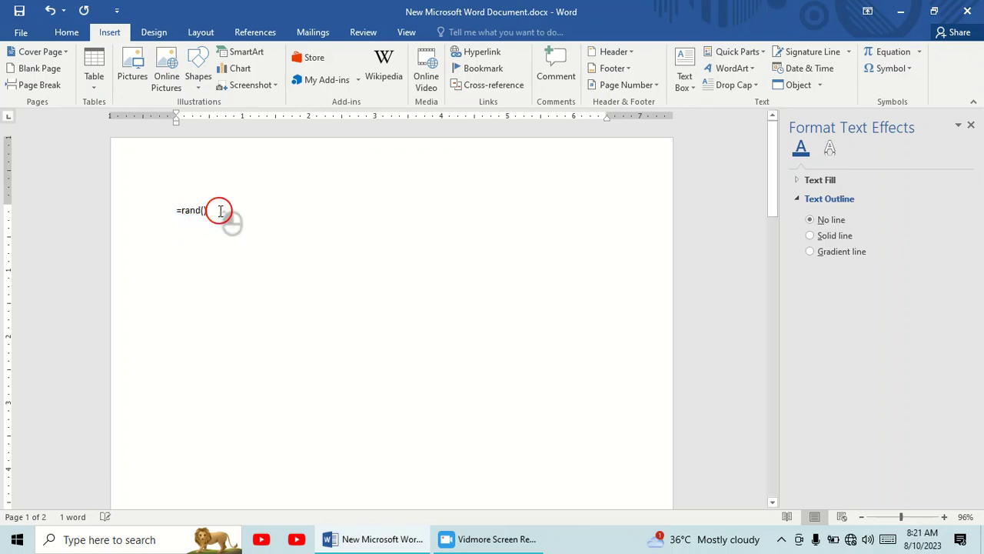
pyautogui.press('Return')
# Highlight the text of the first sample paragraph in yellow
pyautogui.moveTo(176, 209); pyautogui.dragTo(327, 238)
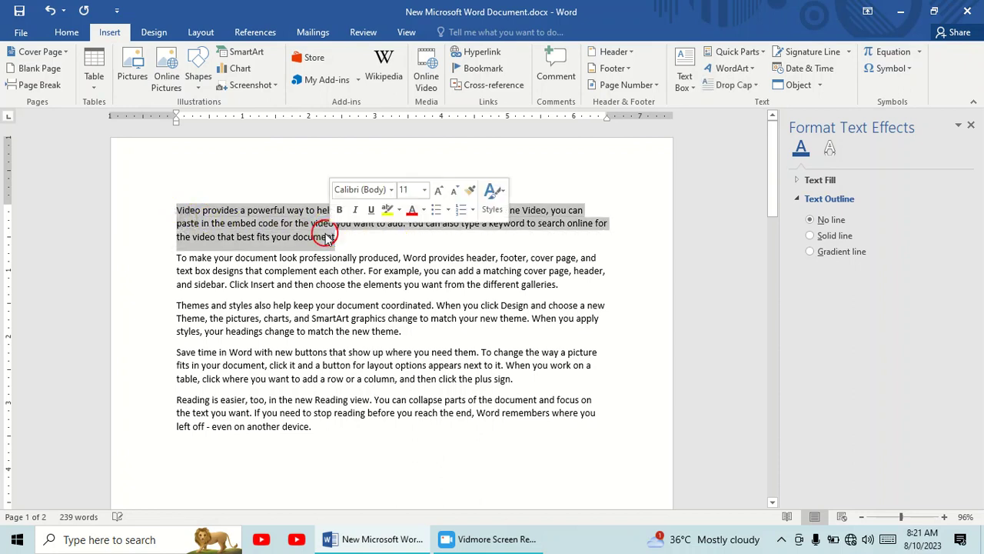
pyautogui.click(69, 32)
pyautogui.click(235, 80)
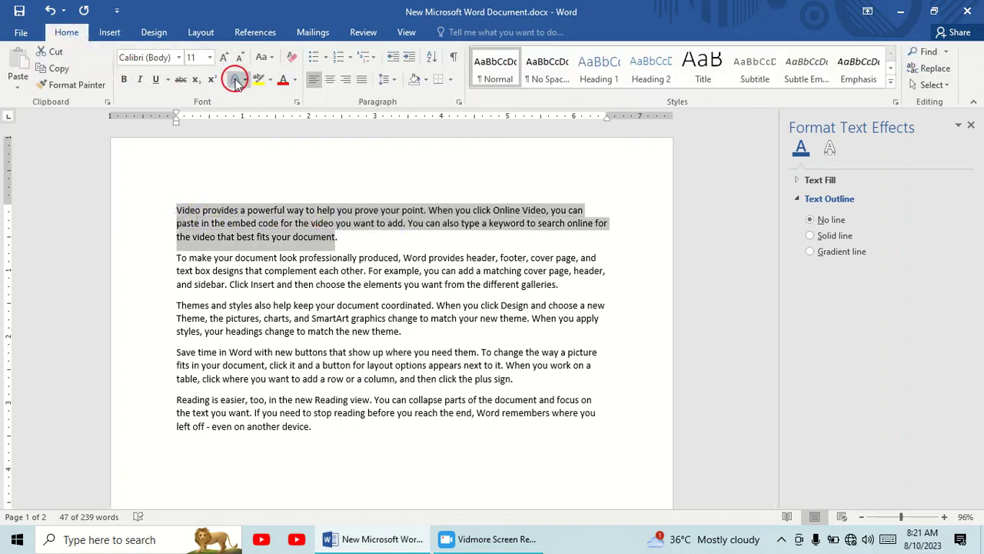
pyautogui.click(267, 80)
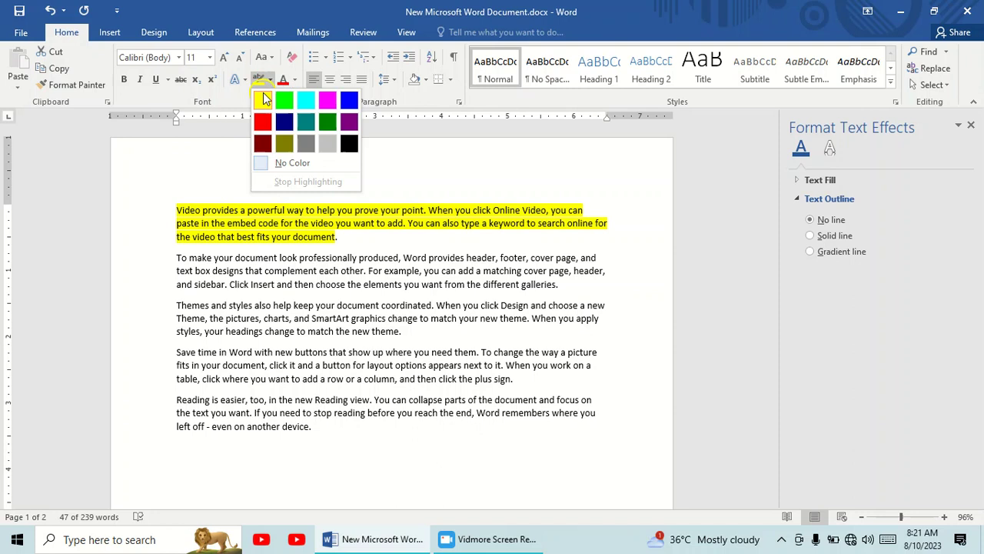
pyautogui.click(262, 97)
# Copy the first paragraph's yellow highlight with Format Painter onto several passages in the four paragraphs below
pyautogui.click(257, 209)
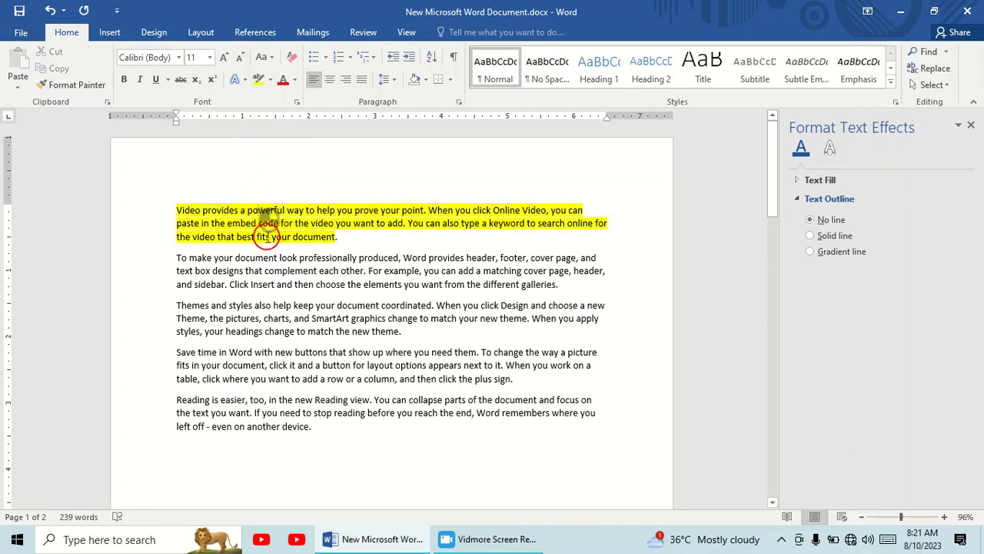
pyautogui.click(77, 85)
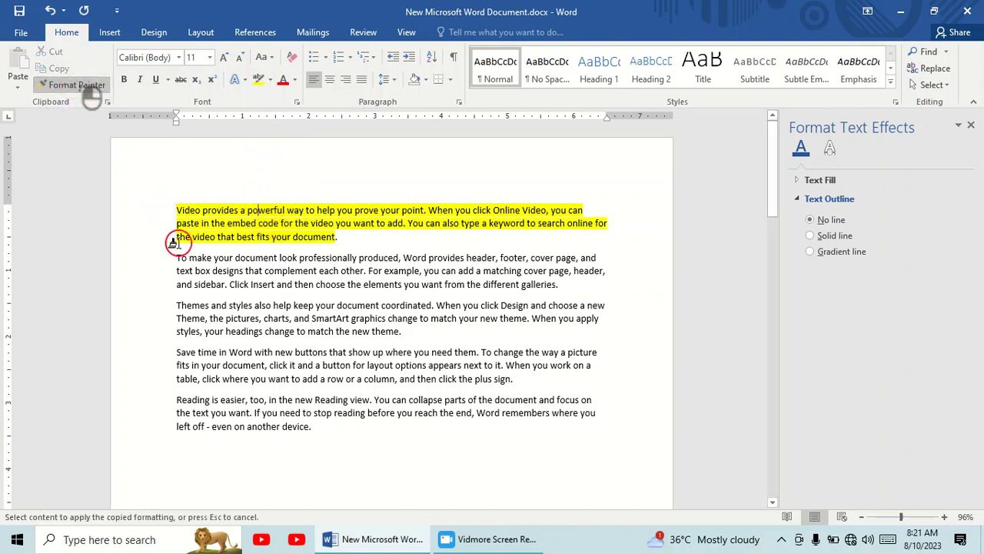
pyautogui.moveTo(199, 260); pyautogui.dragTo(336, 300)
pyautogui.moveTo(264, 318); pyautogui.dragTo(401, 332)
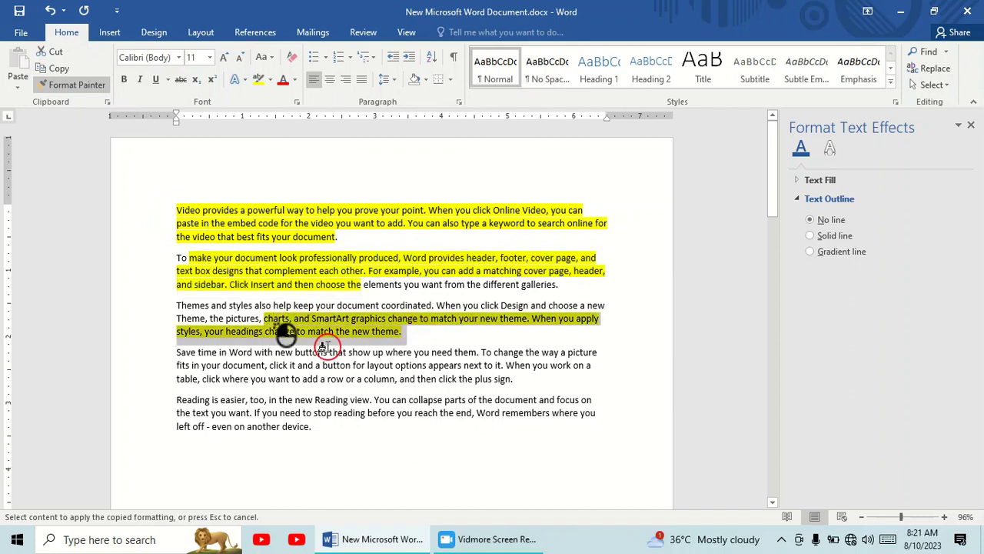
pyautogui.moveTo(265, 366); pyautogui.dragTo(393, 366)
pyautogui.moveTo(268, 400); pyautogui.dragTo(390, 400)
pyautogui.moveTo(222, 366); pyautogui.dragTo(383, 352)
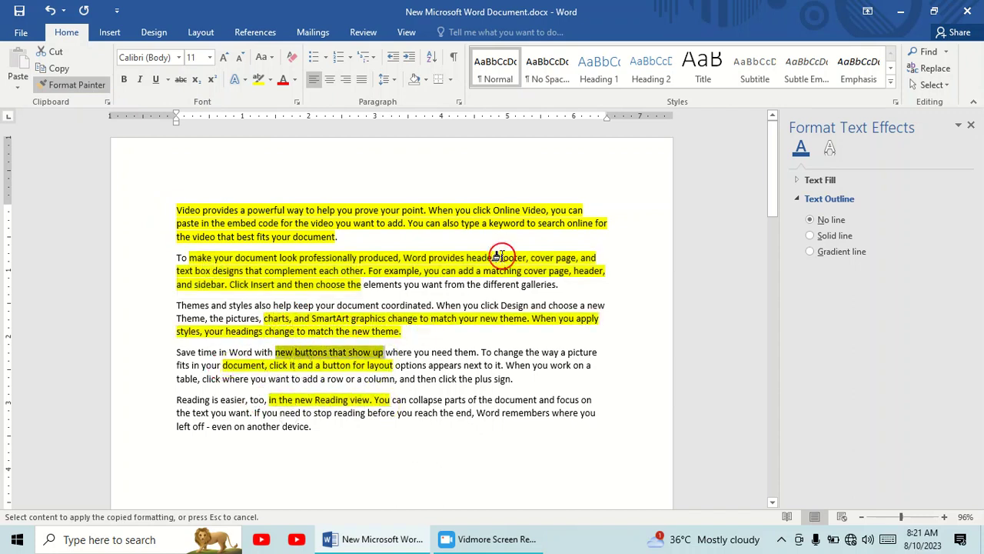
# Select the chart's 2021 series and insert a text box about 4.8" wide and 1.71" high in the empty space under the sample text
pyautogui.scroll(-10, 498, 247)
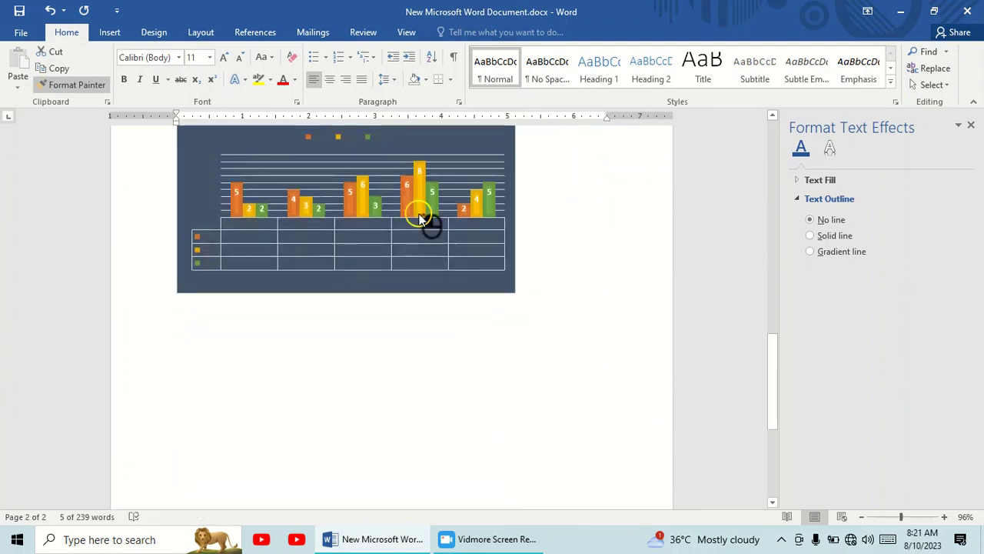
pyautogui.click(419, 219)
pyautogui.click(499, 32)
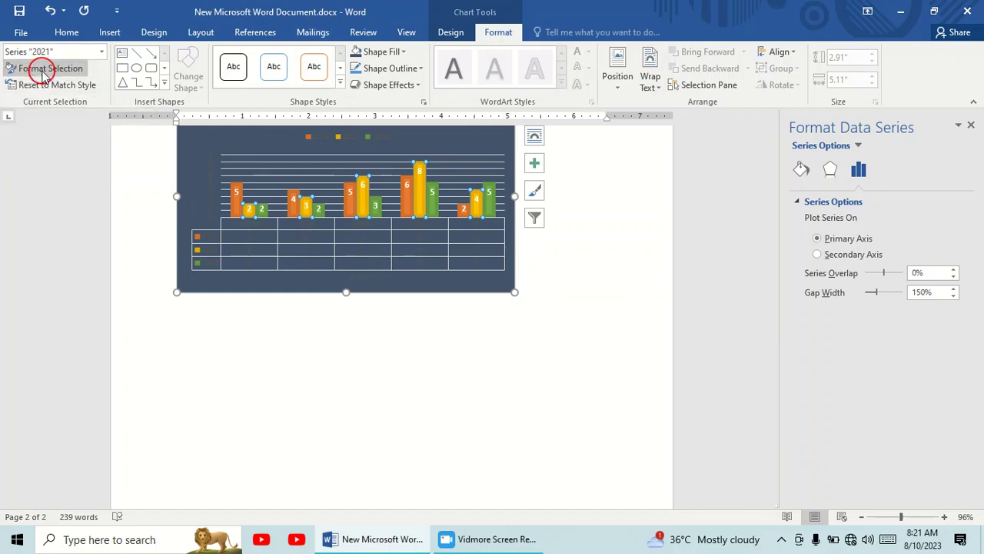
pyautogui.scroll(5, 390, 229)
pyautogui.scroll(1, 388, 226)
pyautogui.scroll(-5, 334, 197)
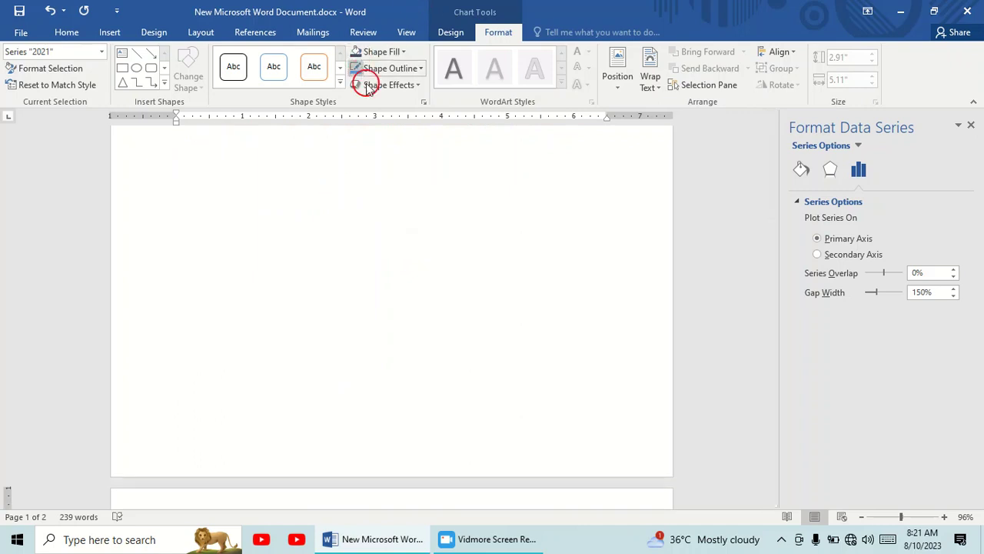
pyautogui.click(122, 56)
pyautogui.moveTo(204, 174); pyautogui.dragTo(523, 288)
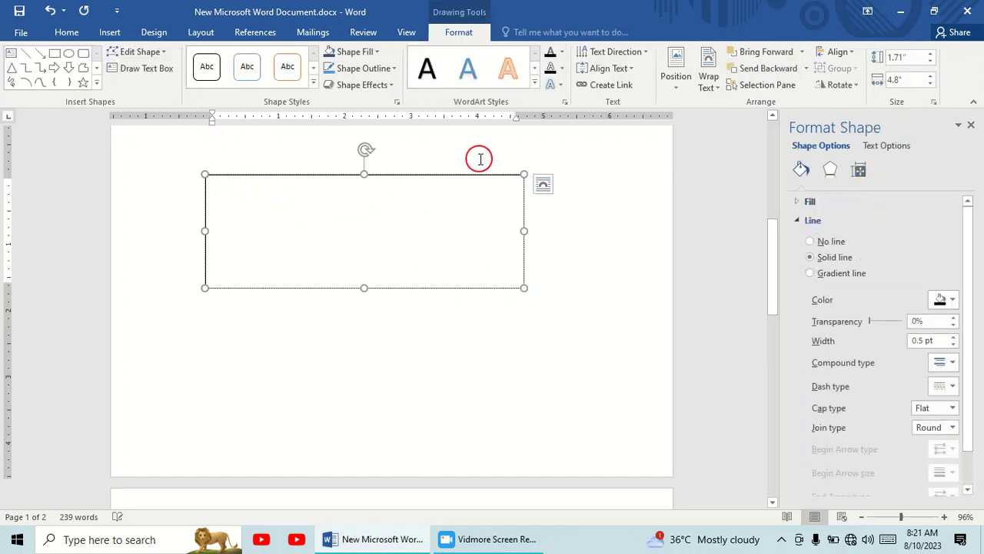
# Look over the highlighted sample text, the inserted text box and the chart across both pages
pyautogui.scroll(7, 436, 231)
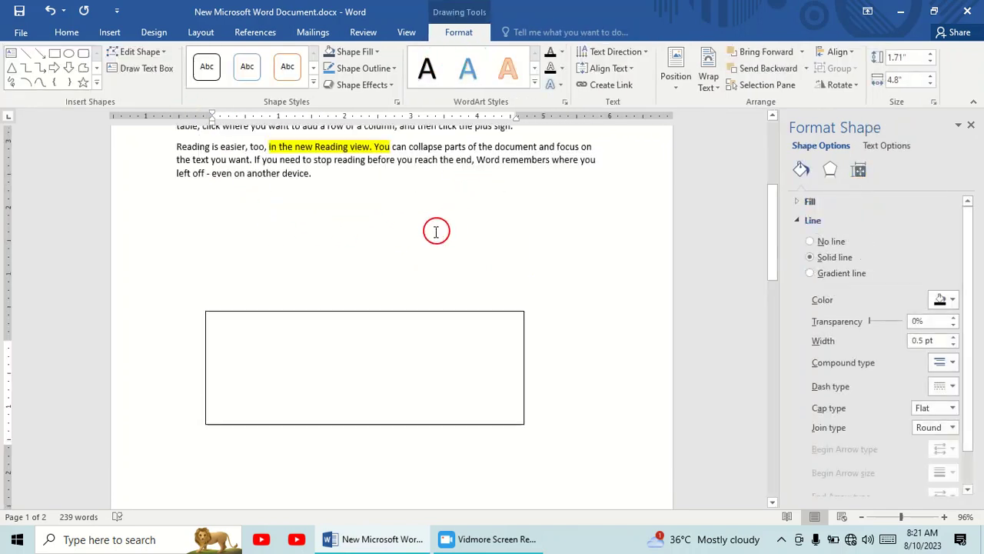
pyautogui.scroll(-7, 436, 225)
pyautogui.scroll(4, 435, 225)
pyautogui.scroll(-8, 435, 225)
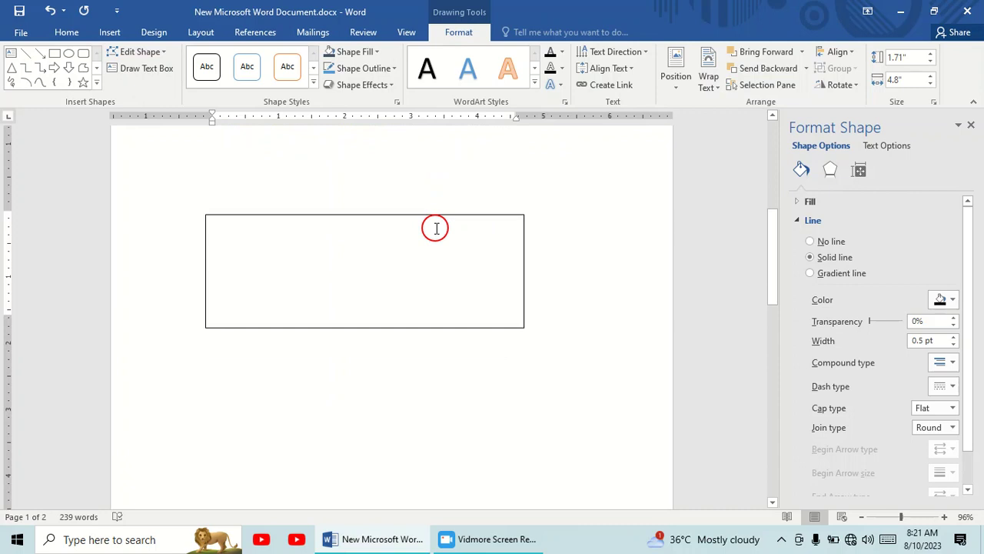
pyautogui.scroll(4, 431, 225)
pyautogui.scroll(-5, 412, 298)
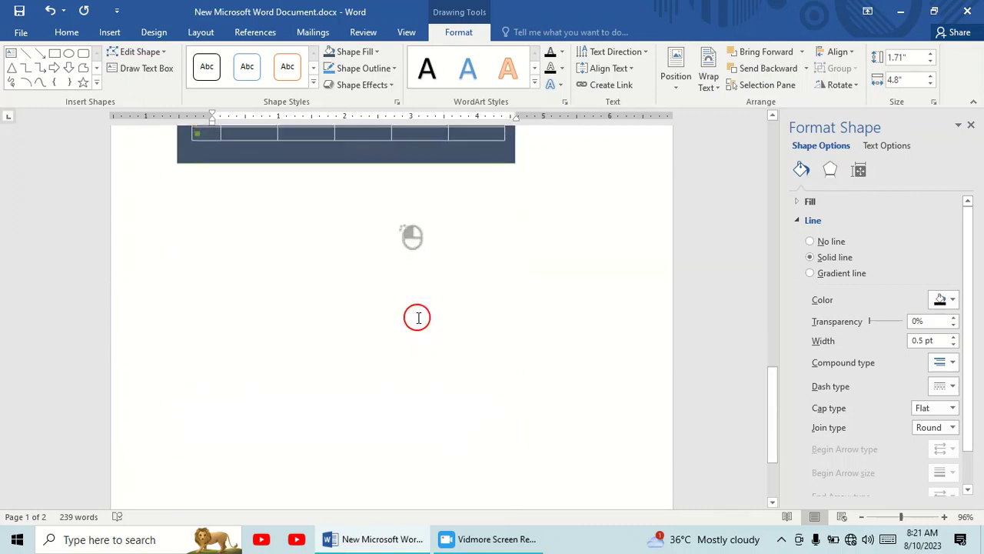
pyautogui.scroll(5, 407, 299)
pyautogui.scroll(-4, 394, 296)
pyautogui.scroll(4, 403, 254)
pyautogui.scroll(-4, 407, 247)
pyautogui.scroll(4, 409, 246)
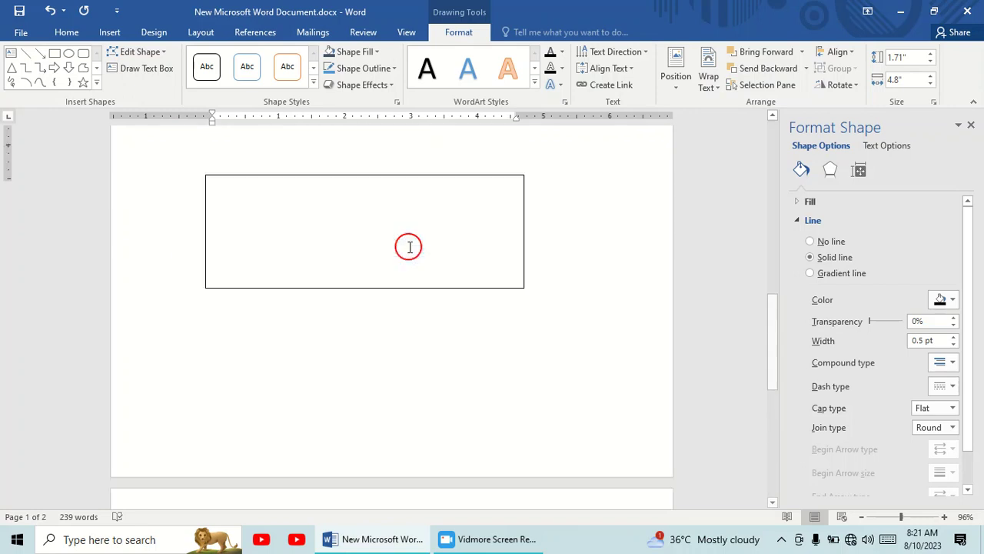
pyautogui.scroll(-4, 410, 250)
pyautogui.scroll(4, 432, 265)
pyautogui.scroll(-4, 602, 307)
pyautogui.scroll(9, 602, 307)
pyautogui.scroll(-5, 604, 310)
pyautogui.scroll(4, 454, 261)
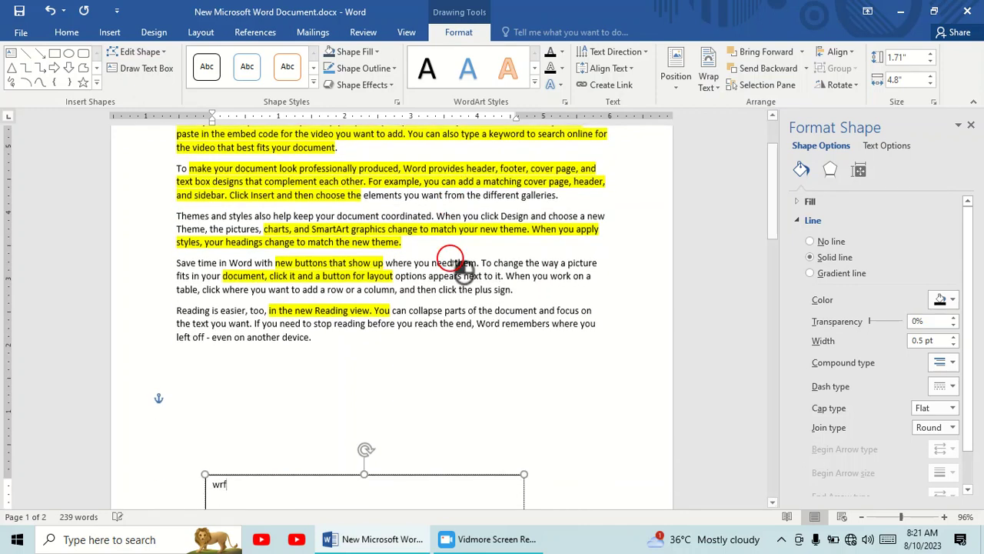
# Return to the chart on the second page and select its chart area
pyautogui.scroll(-5, 452, 385)
pyautogui.scroll(-2, 452, 385)
pyautogui.click(408, 398)
pyautogui.scroll(-2, 408, 366)
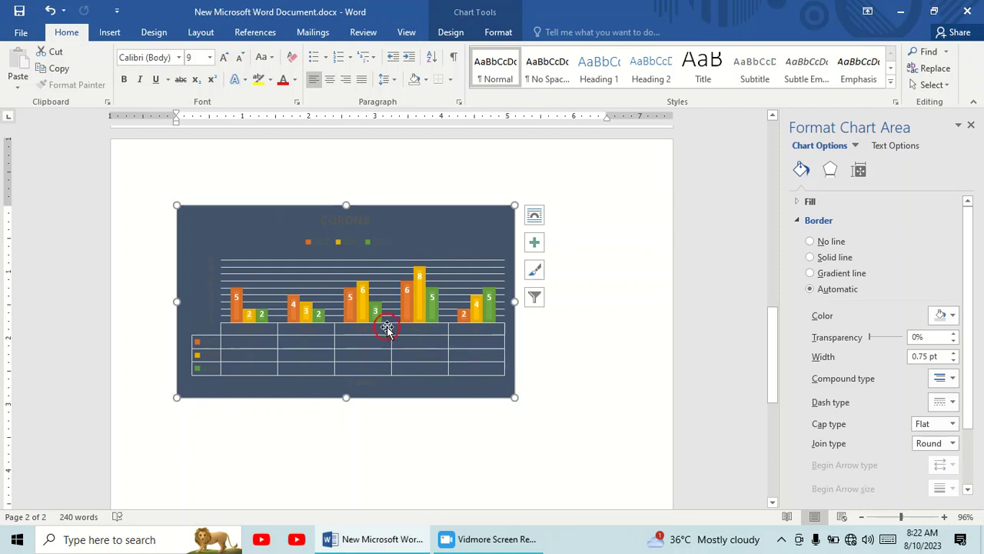
# Look through the WordArt styles available for the chart's text
pyautogui.click(499, 34)
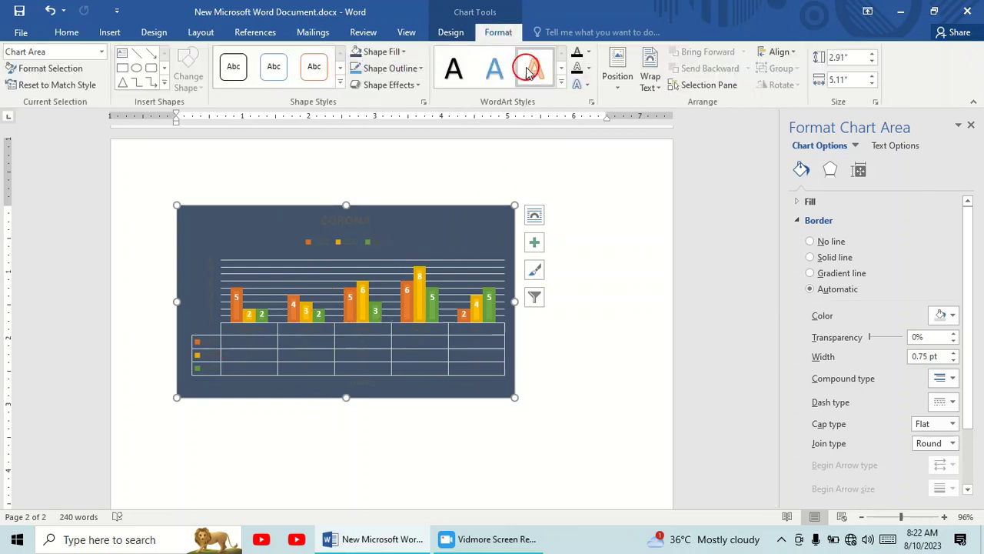
pyautogui.click(561, 81)
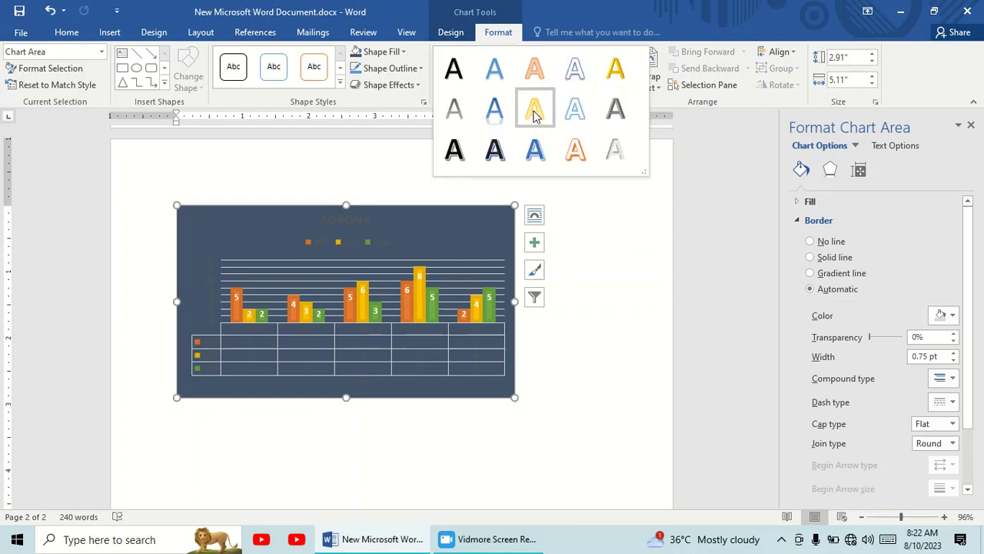
pyautogui.click(345, 356)
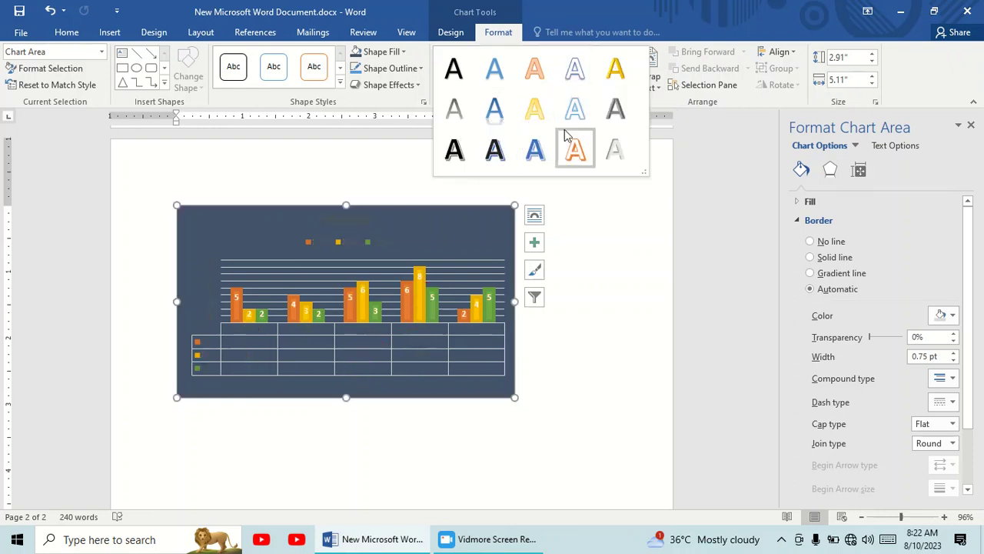
pyautogui.click(698, 149)
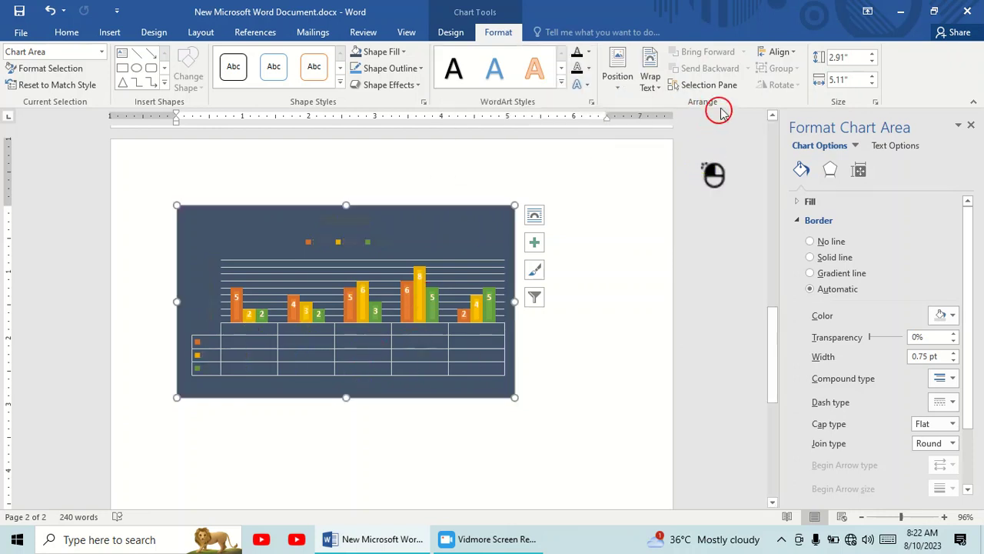
# Open the Selection pane listing the page's objects and show all of them
pyautogui.click(734, 84)
pyautogui.click(824, 187)
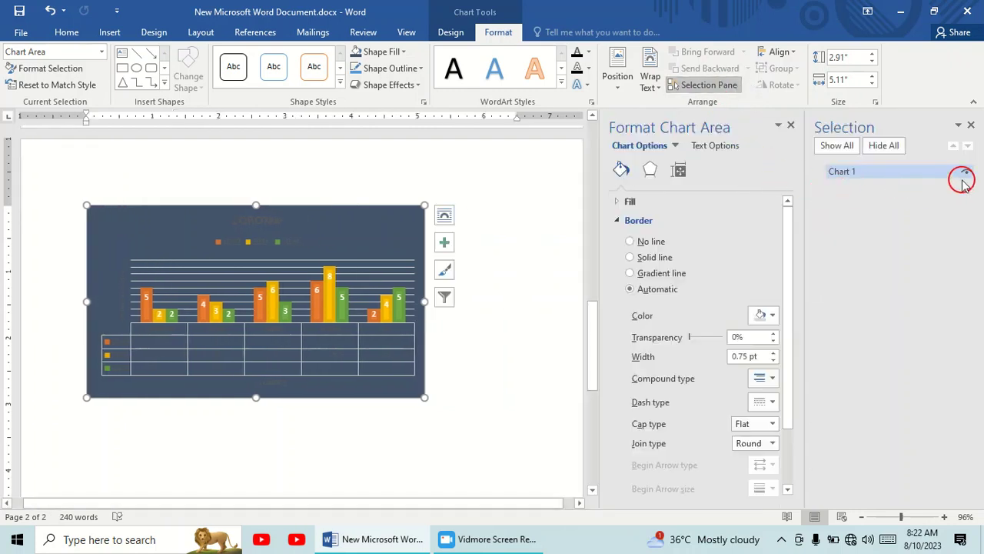
pyautogui.click(846, 152)
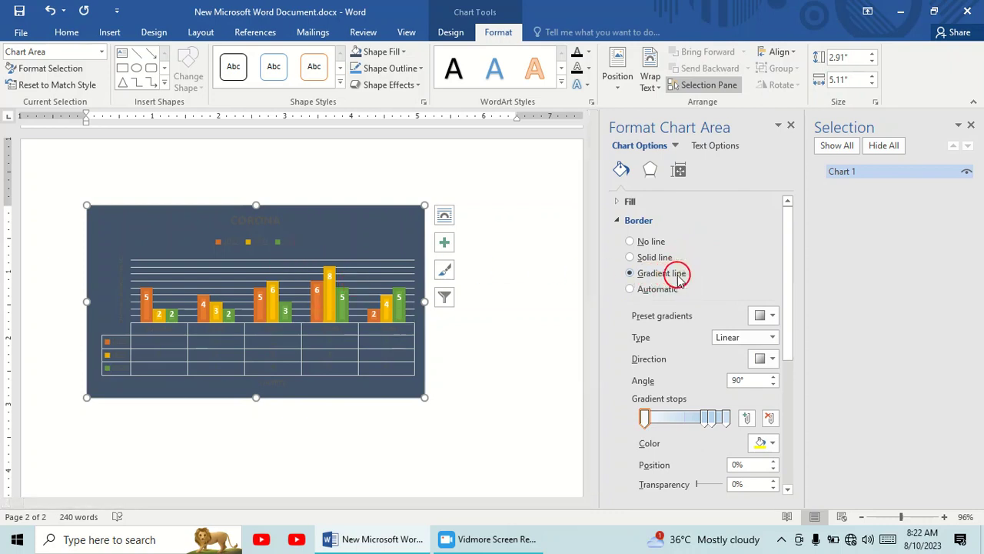
# Give the chart area a gradient line border with orange stops at 0% and 74% and a red stop at 100%
pyautogui.click(706, 416)
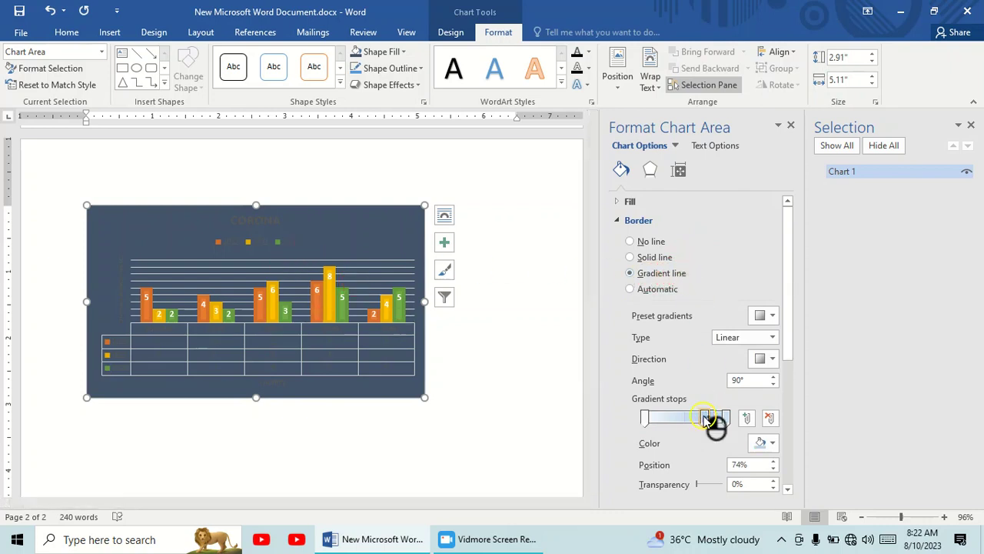
pyautogui.click(765, 443)
pyautogui.click(778, 413)
pyautogui.click(726, 417)
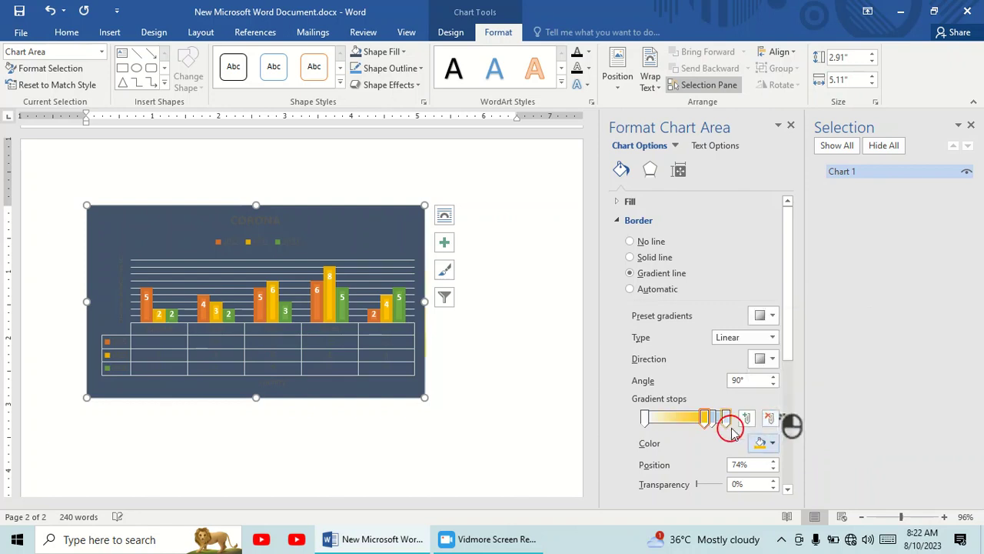
pyautogui.click(771, 444)
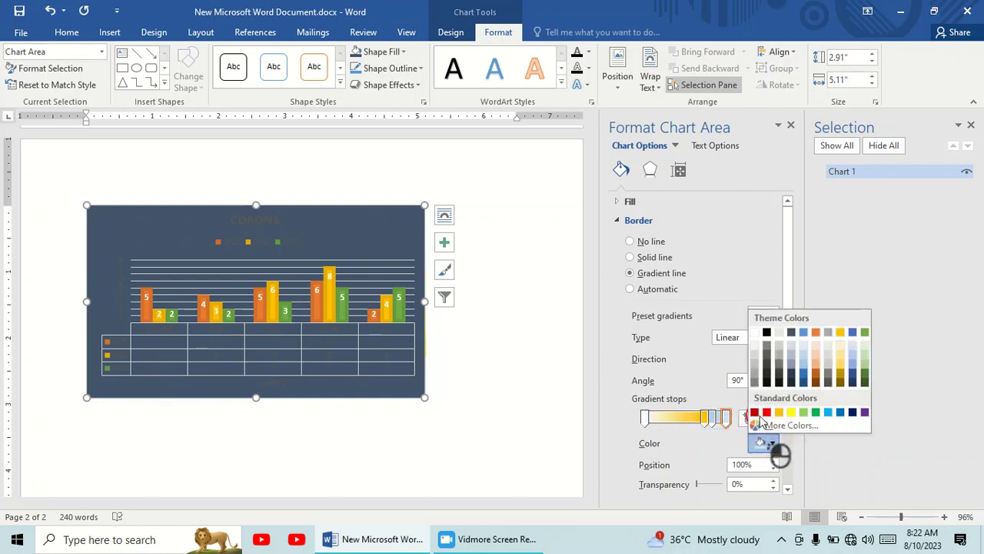
pyautogui.click(764, 419)
pyautogui.click(645, 417)
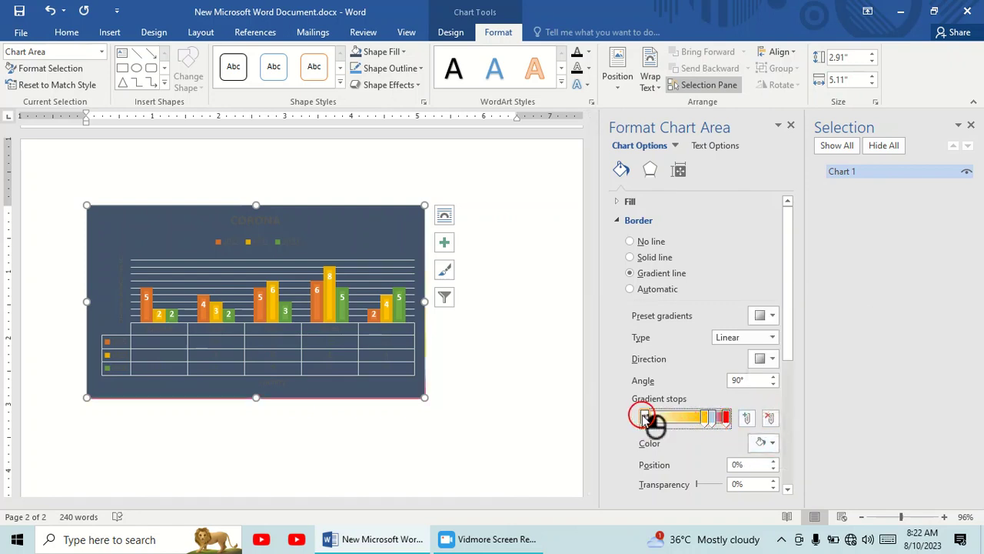
pyautogui.click(773, 444)
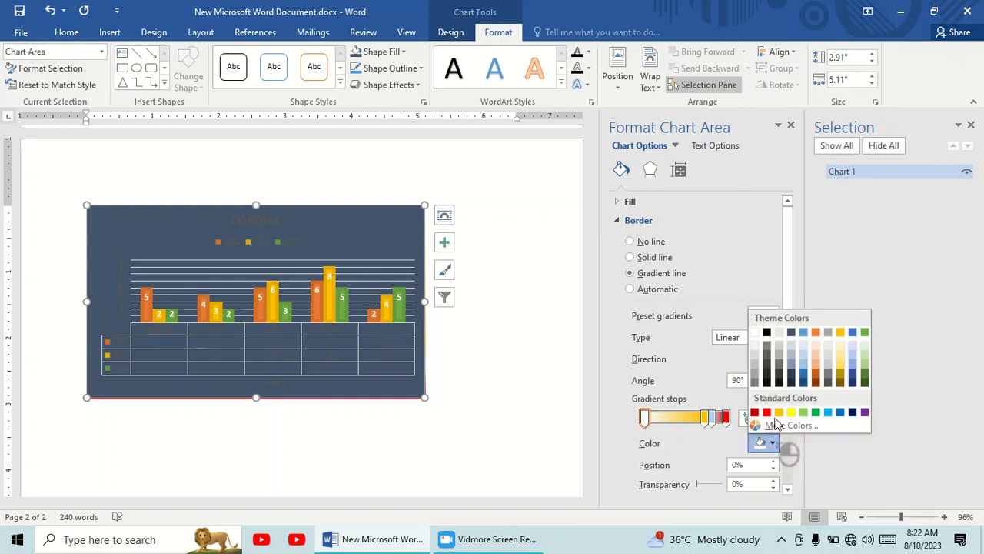
pyautogui.click(778, 413)
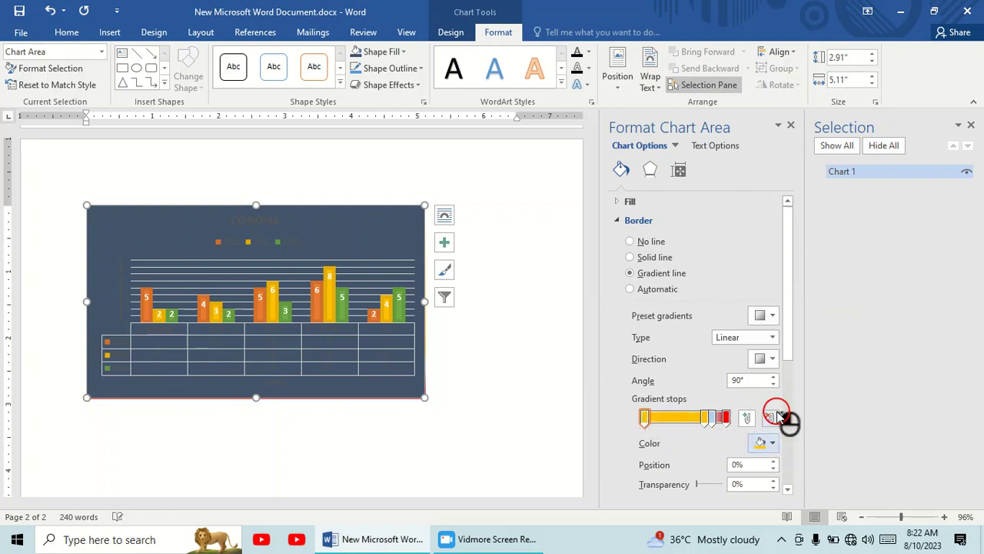
# Close the Format Chart Area pane and try several chart styles, ending with the gallery's first style on a white background
pyautogui.click(792, 125)
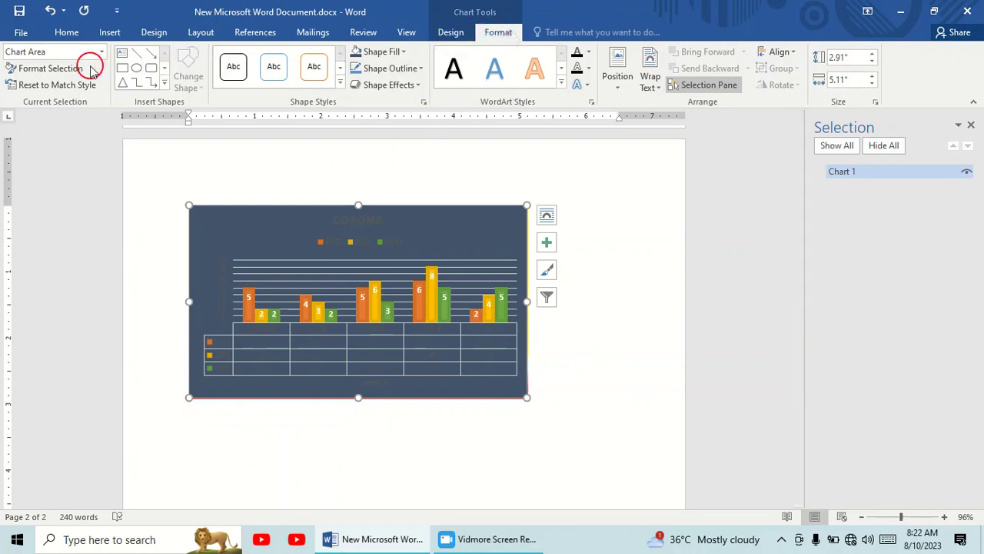
pyautogui.click(453, 32)
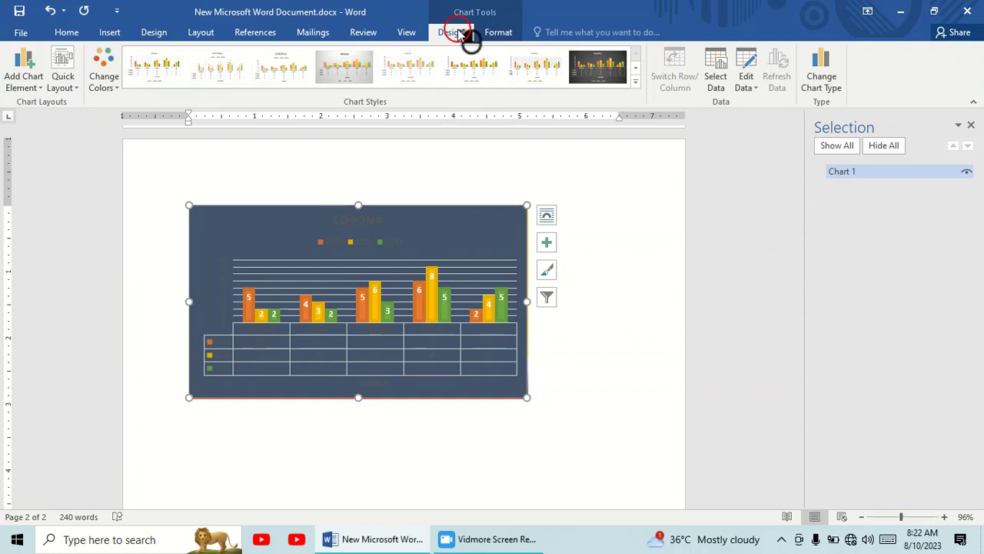
pyautogui.click(406, 68)
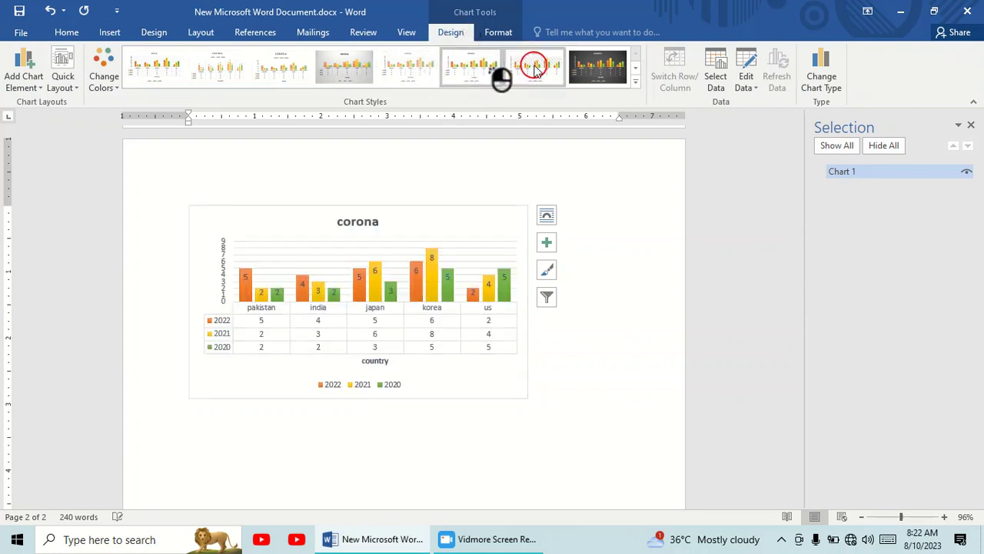
pyautogui.click(598, 68)
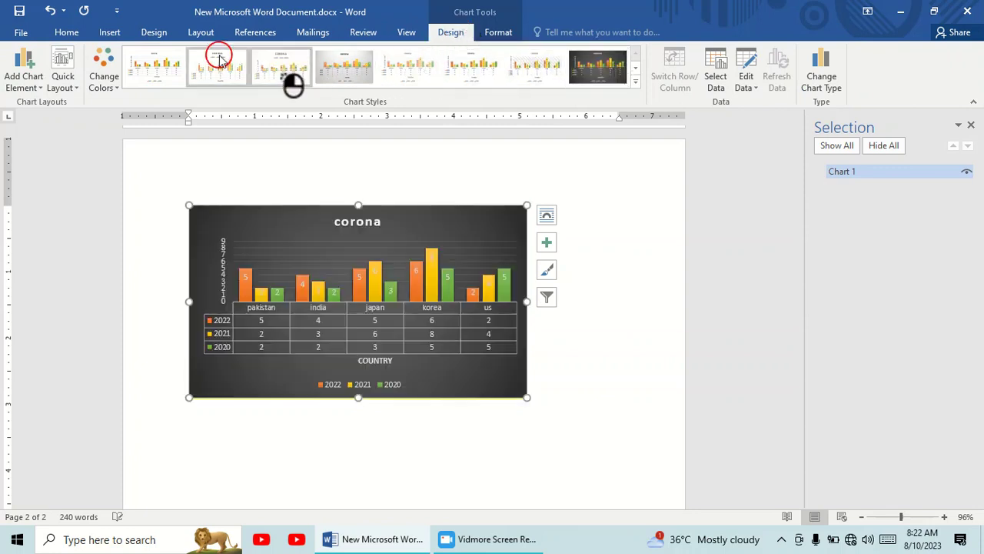
pyautogui.click(154, 66)
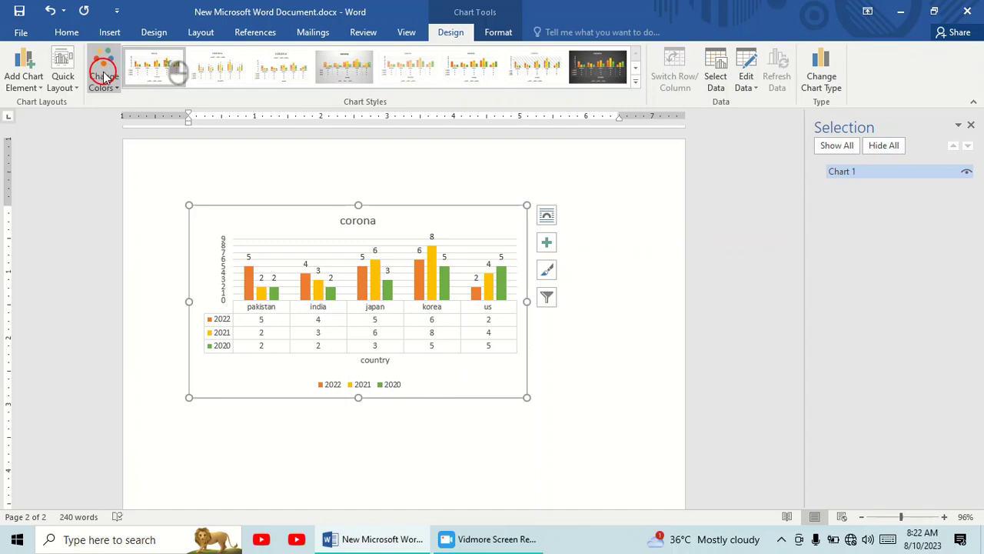
# Look through the quick layout presets and the chart's design and formatting options, and review the chart on the second page
pyautogui.click(65, 77)
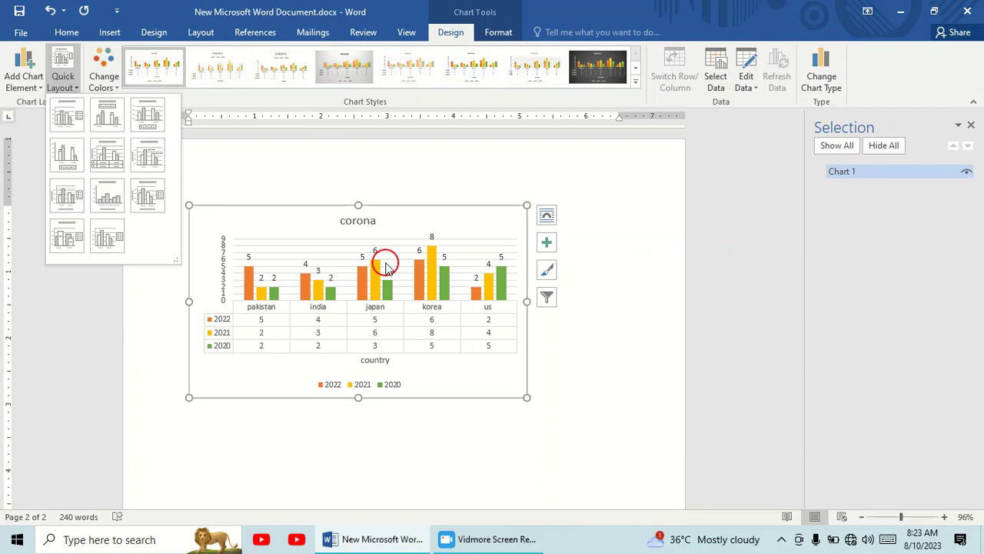
pyautogui.click(700, 256)
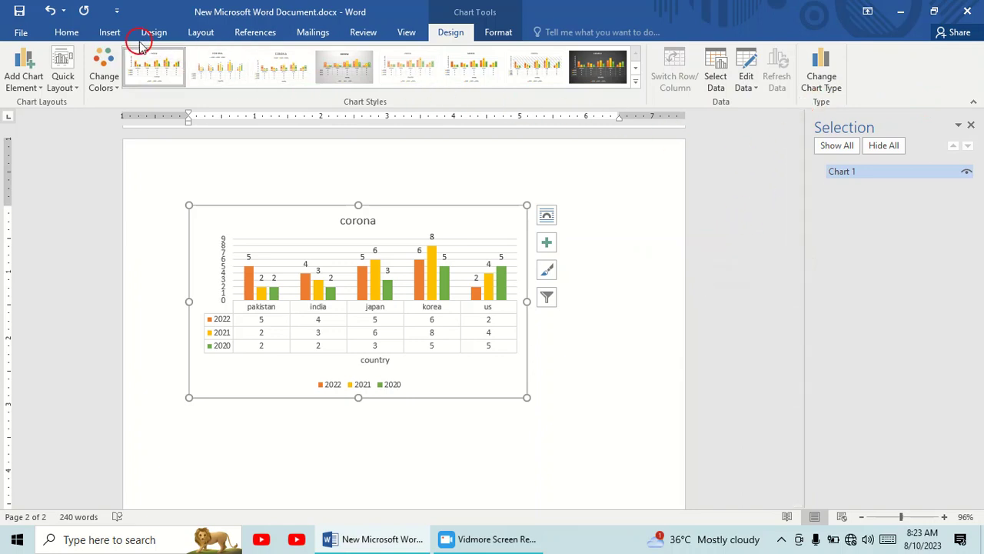
pyautogui.click(505, 31)
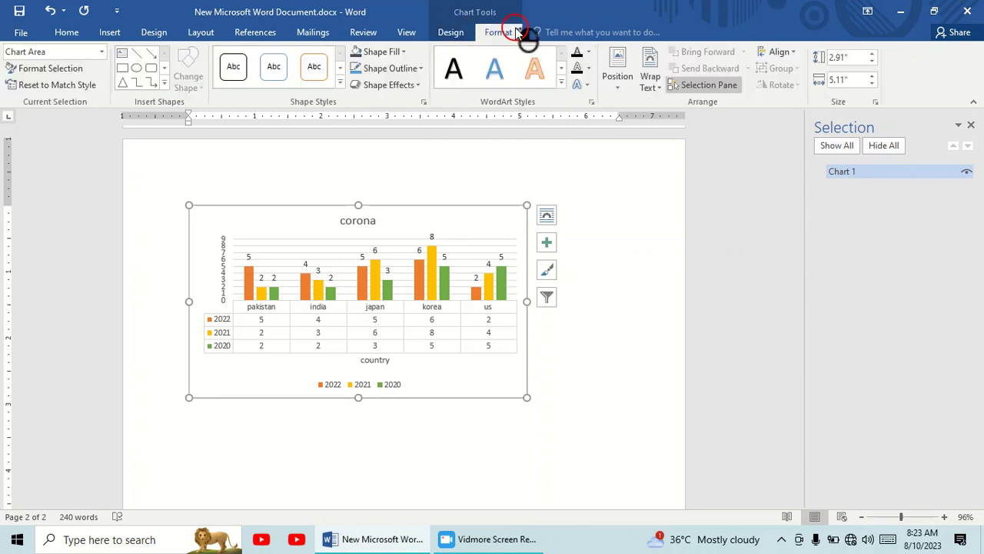
pyautogui.click(455, 31)
pyautogui.scroll(3, 477, 216)
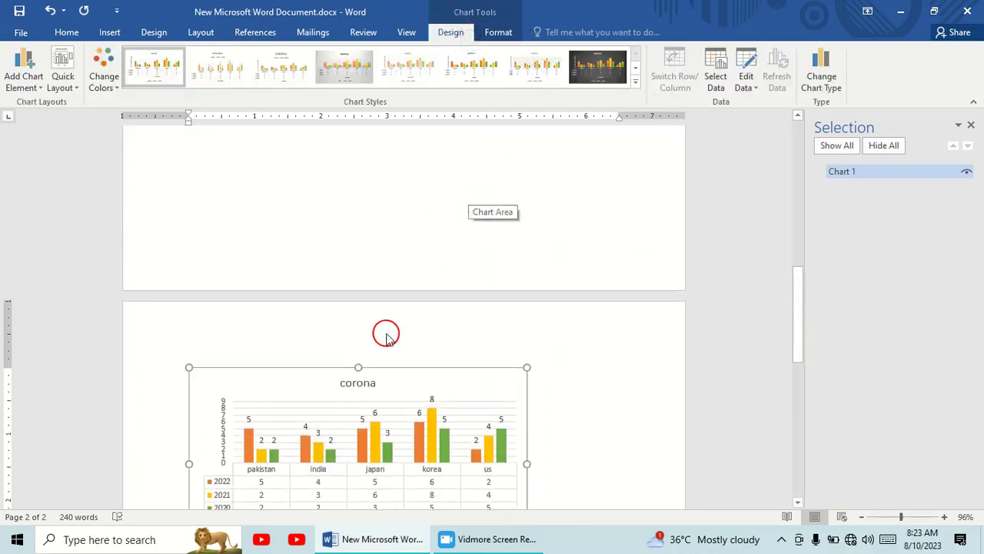
pyautogui.scroll(-3, 385, 333)
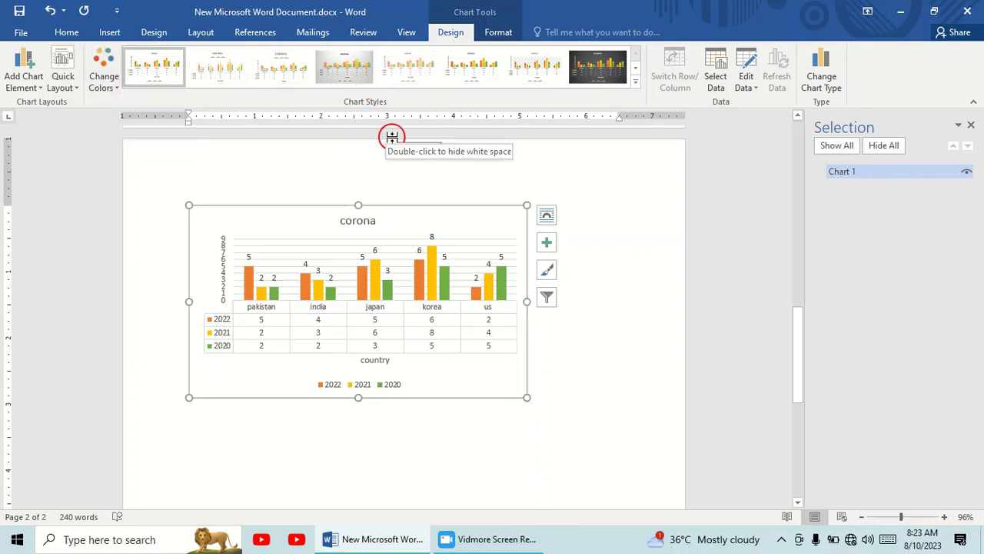
# Bring up the insert commands and minimize the document window to return to the desktop
pyautogui.click(110, 34)
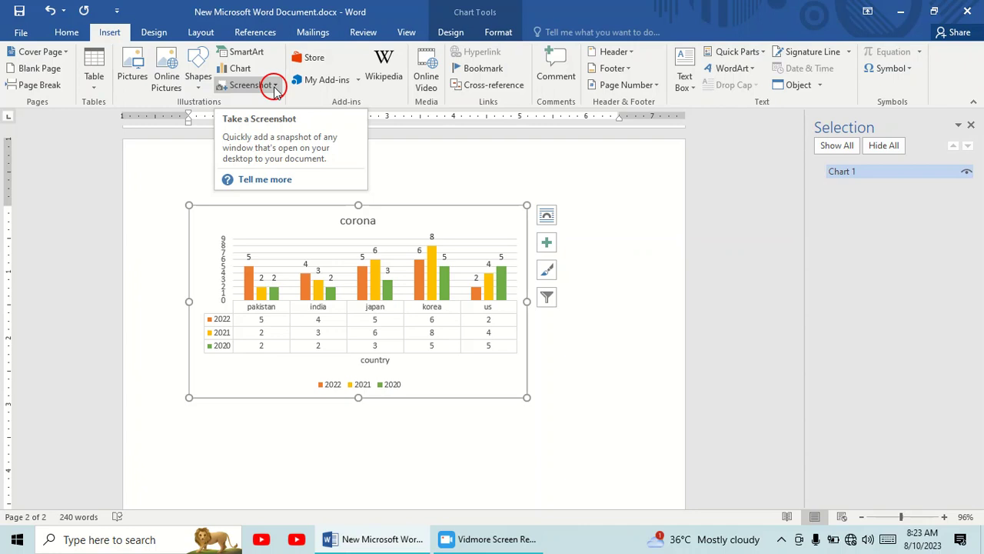
pyautogui.click(900, 12)
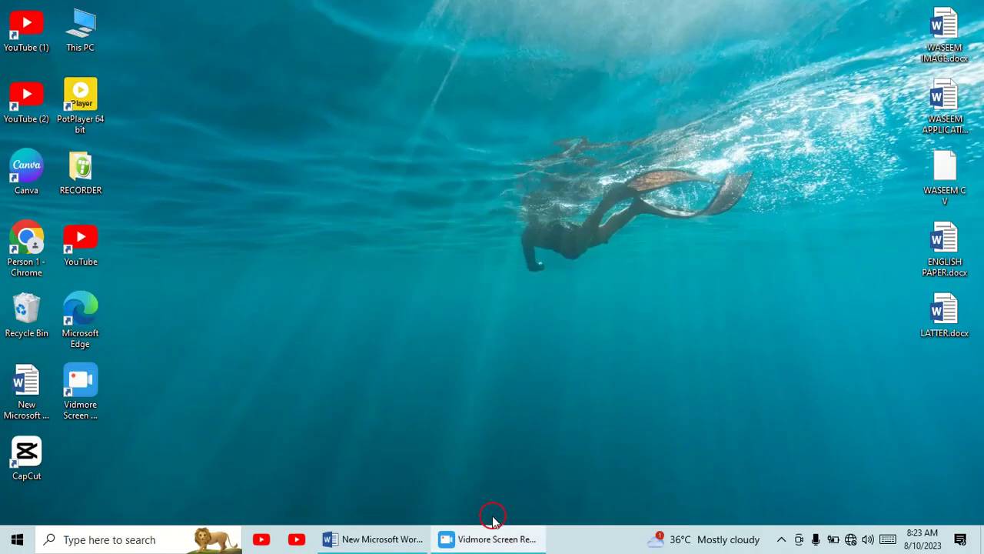